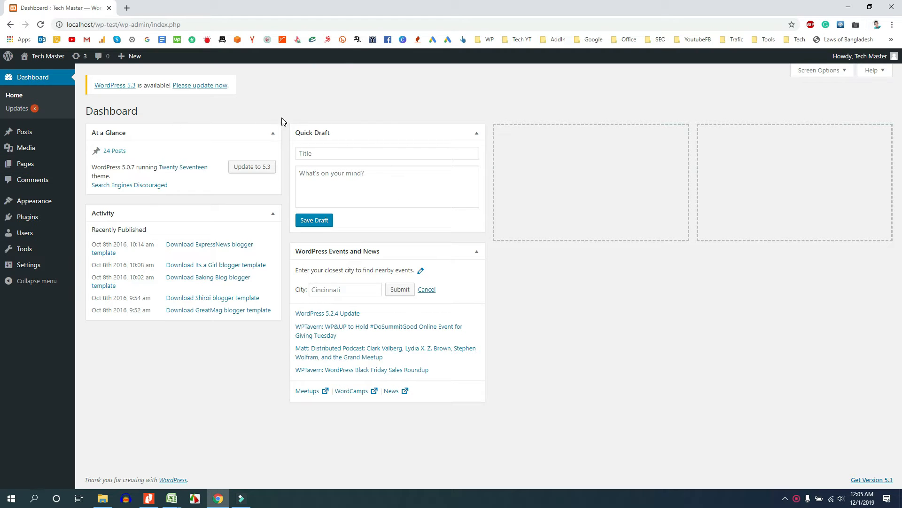
Step: Open the Twenty Seventeen theme's customizer at its Site Identity settings
mouse_move(40, 205)
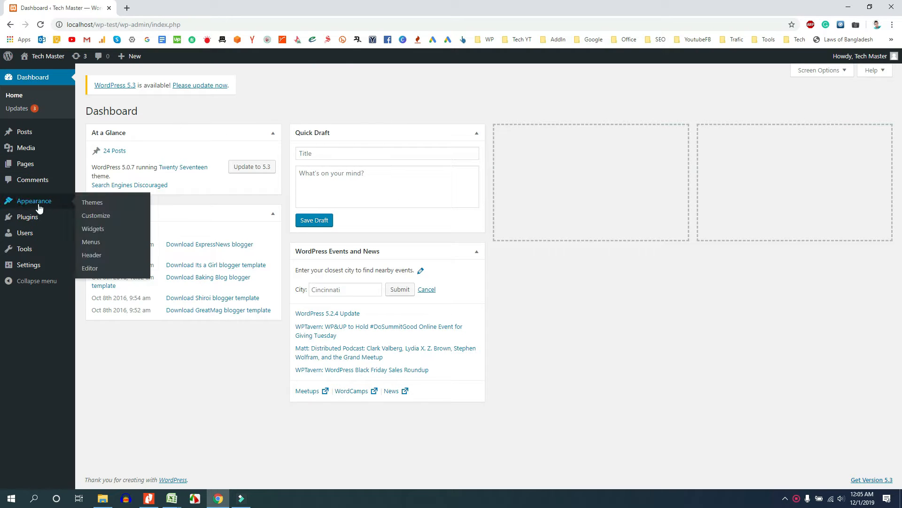
click(94, 203)
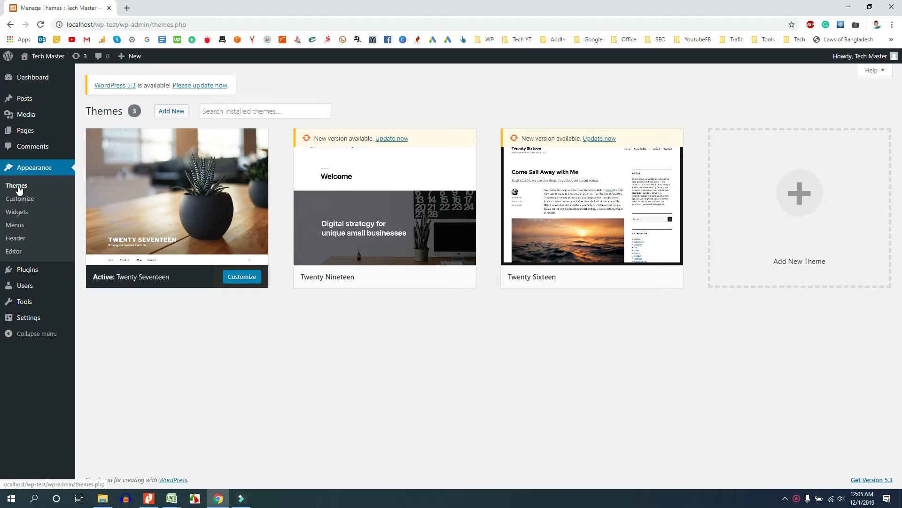
click(17, 201)
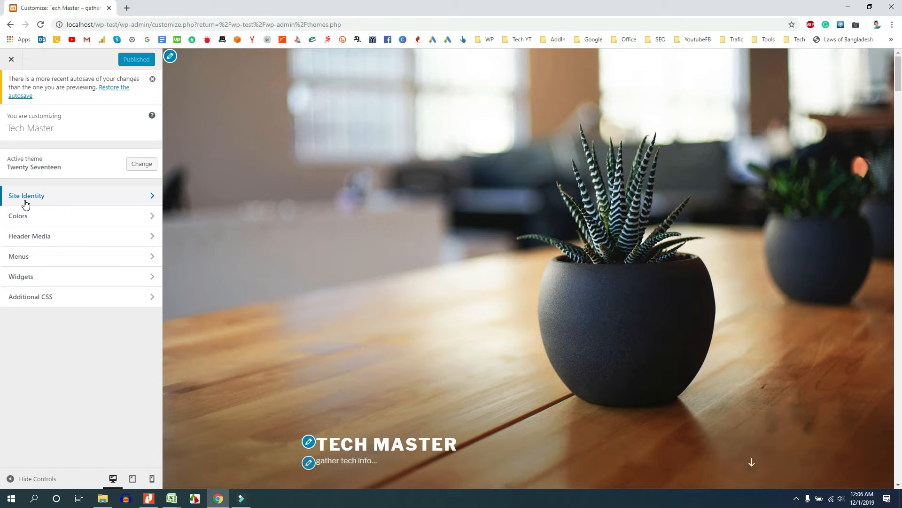
click(136, 195)
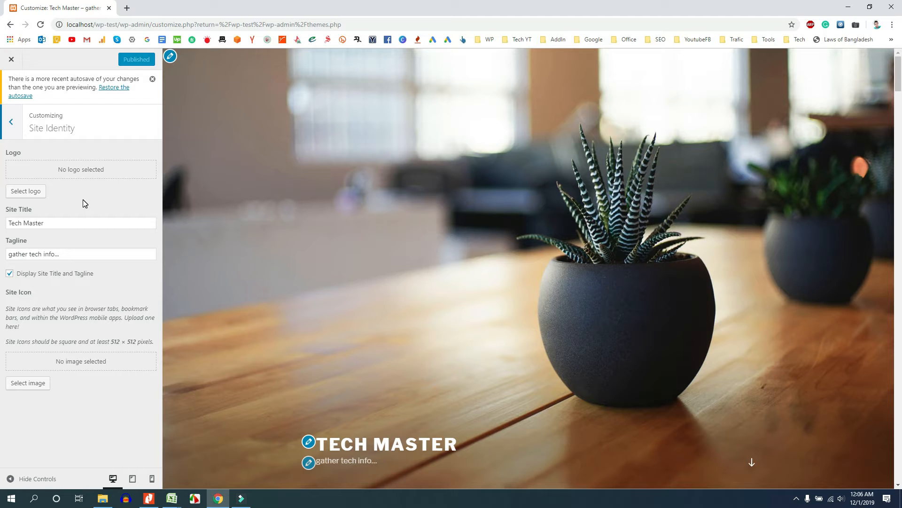
drag(34, 215, 1, 213)
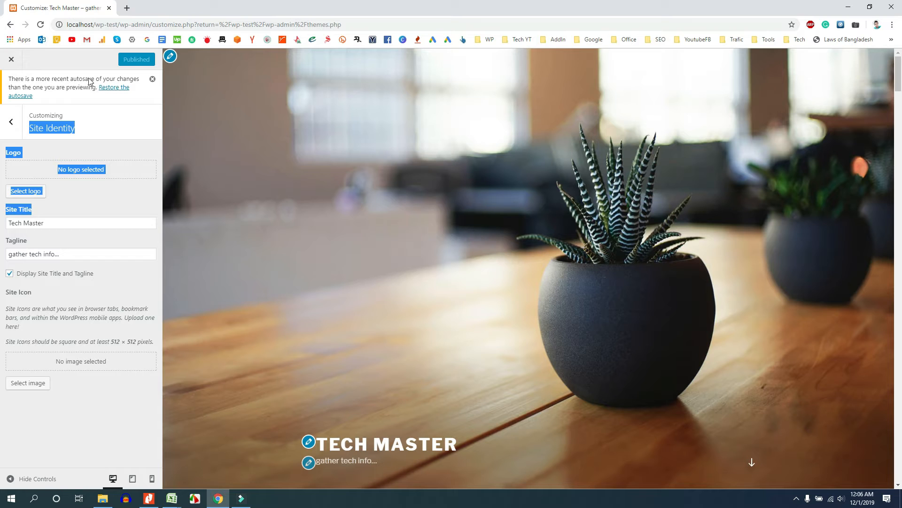
Step: Open the site's homepage at localhost/wp-test/ in a new browser tab
click(127, 8)
text(LO)
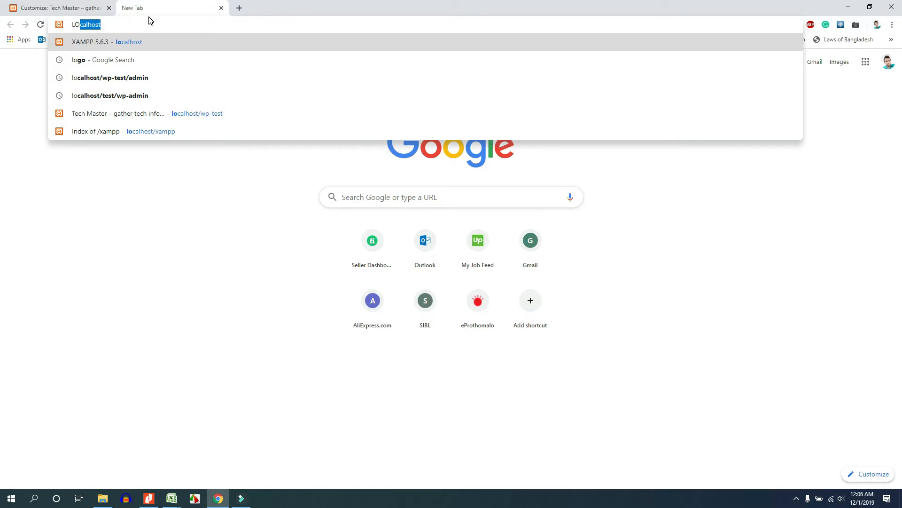
key(Down)
key(Down)
key(Down)
key(Up)
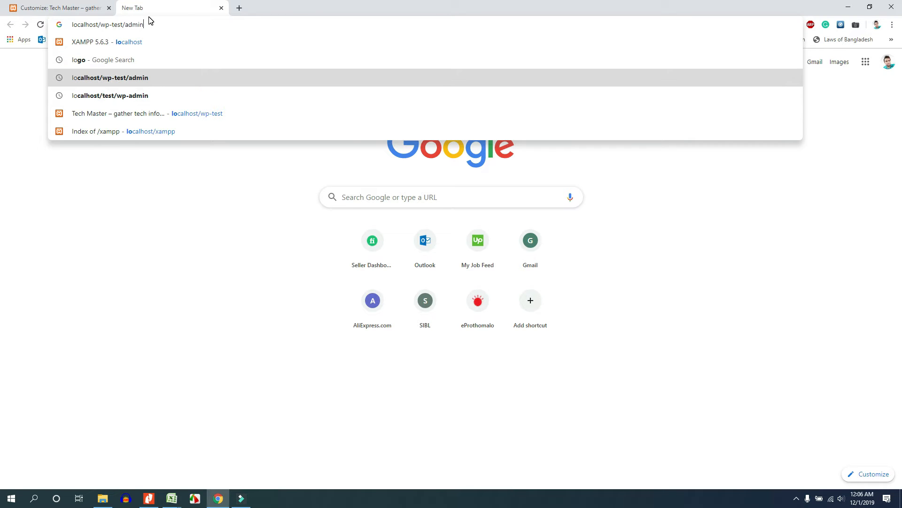
key(BackSpace)
key(BackSpace)
key(BackSpace)
key(BackSpace)
key(BackSpace)
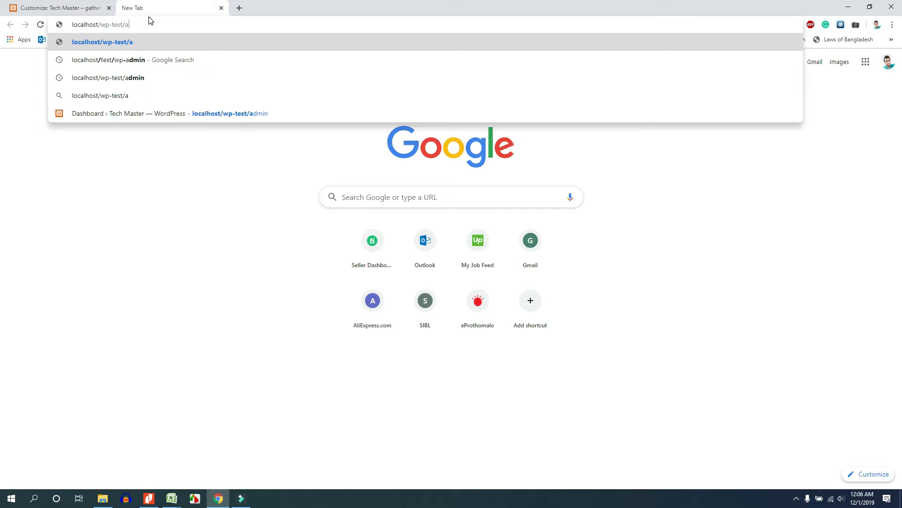
key(Return)
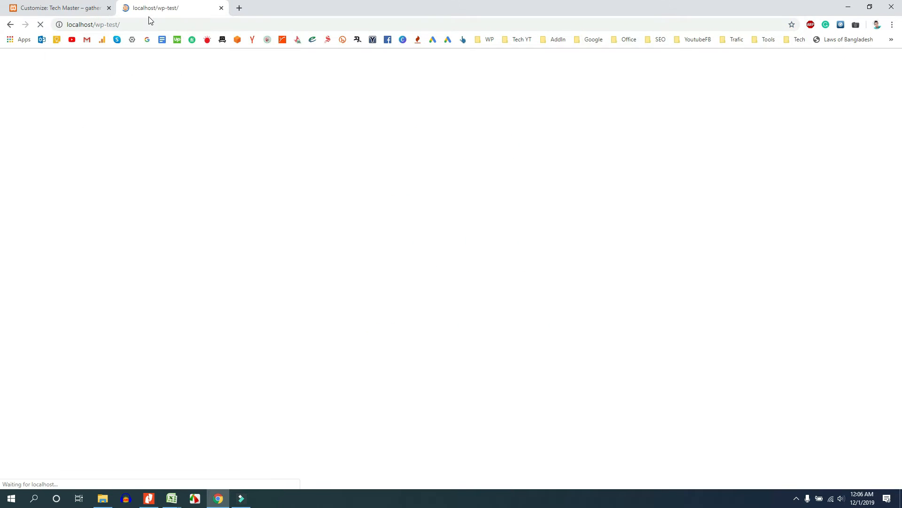
Step: Look over the homepage's header branding, posts and sidebar
scroll(419, 188, down, 10)
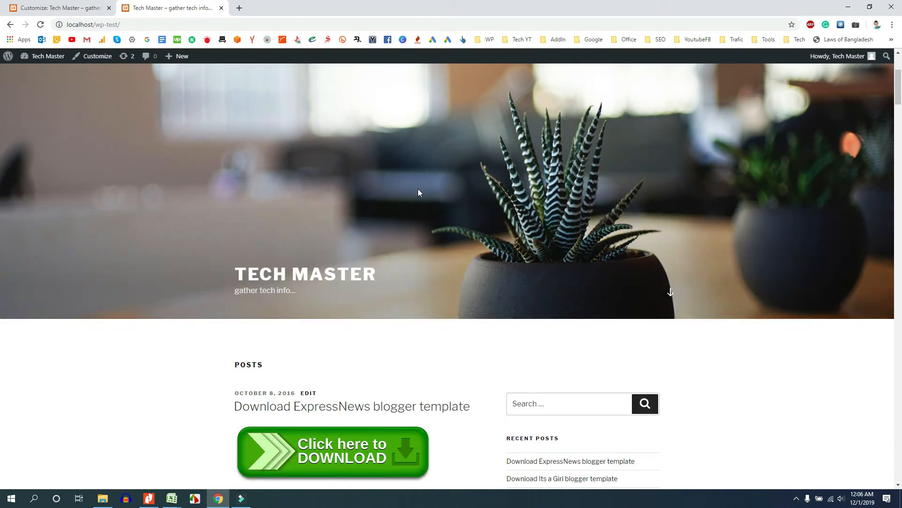
scroll(479, 324, down, 8)
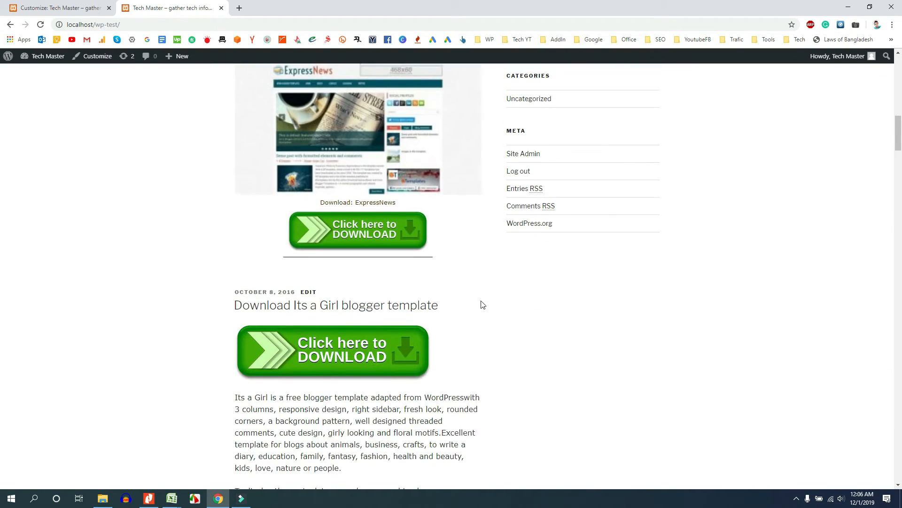
scroll(470, 282, up, 10)
scroll(454, 207, down, 2)
scroll(465, 241, down, 5)
scroll(467, 254, up, 10)
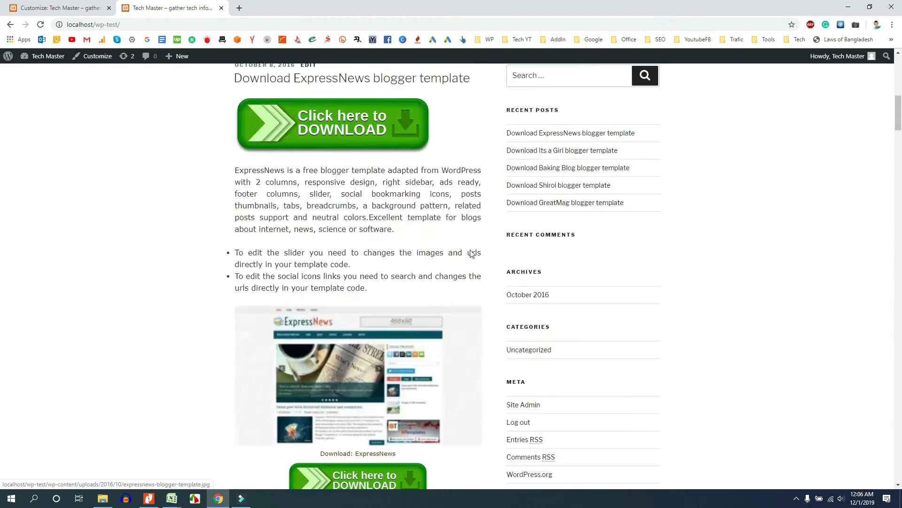
scroll(363, 221, down, 4)
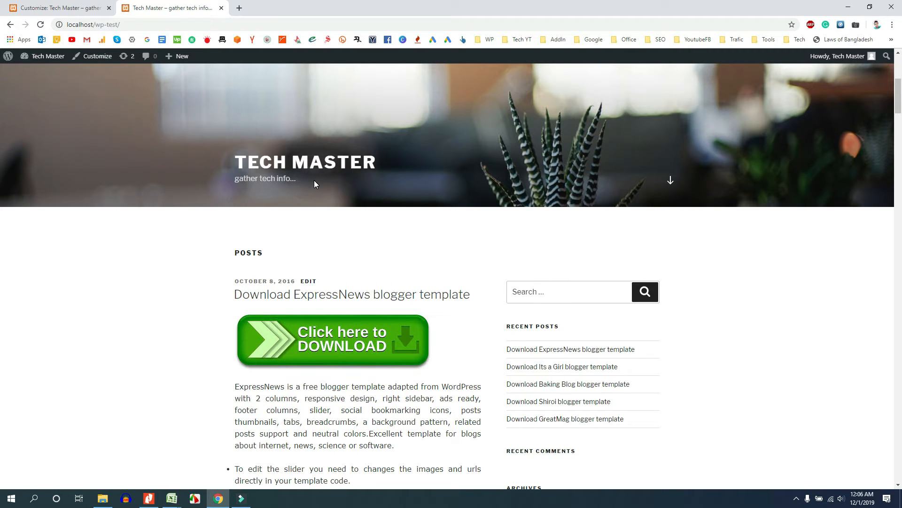
Step: Return to the customizer tab and review the Site Title and Tagline fields
click(59, 9)
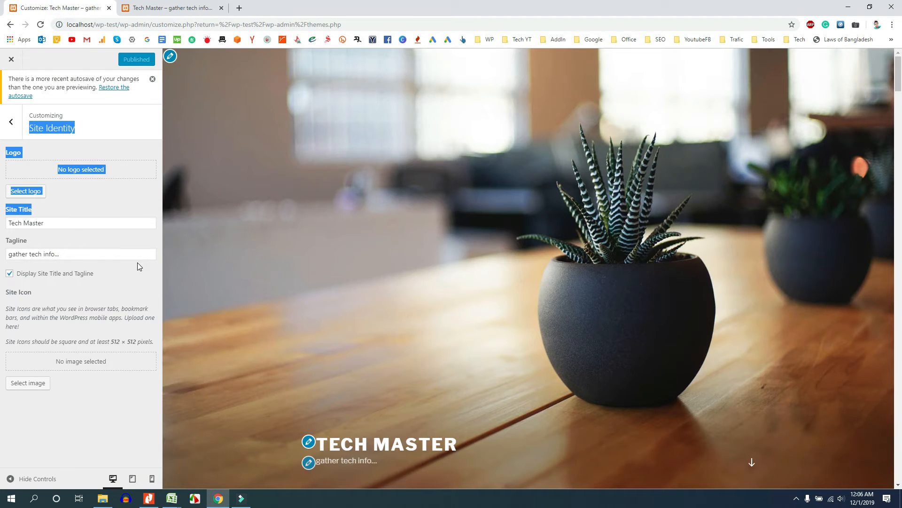
click(73, 223)
triple_click(66, 223)
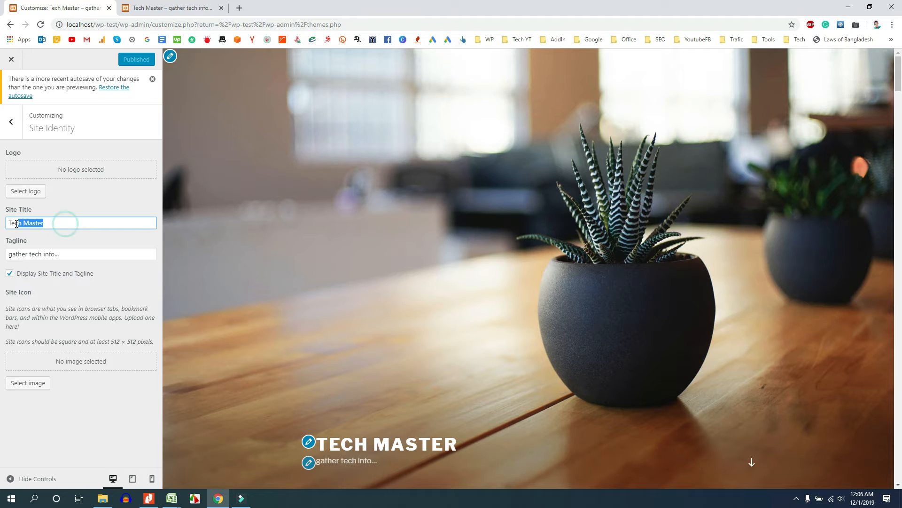
triple_click(64, 254)
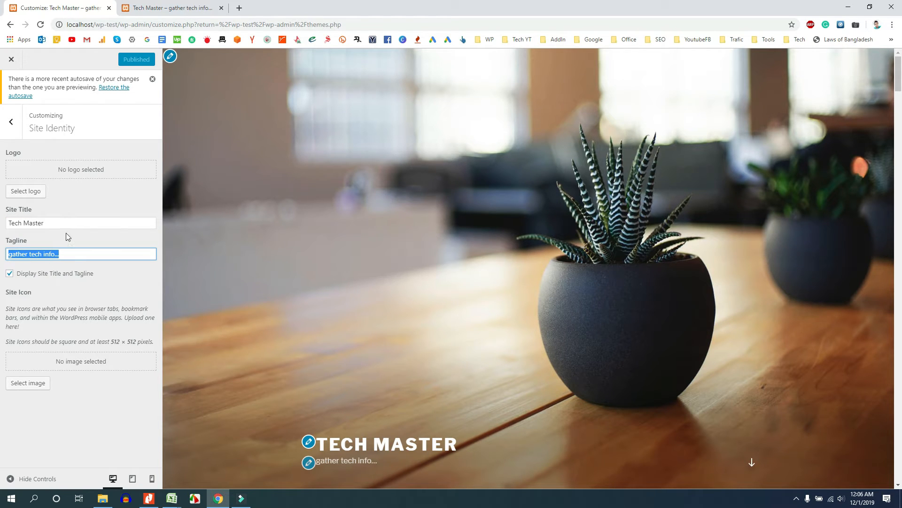
Step: Upload the round multicolour logo image from the computer for the site logo
click(26, 192)
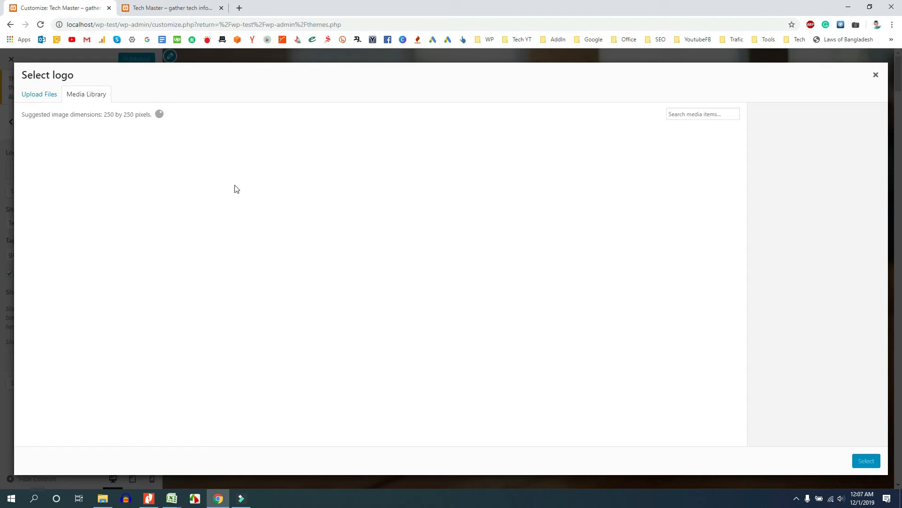
click(40, 96)
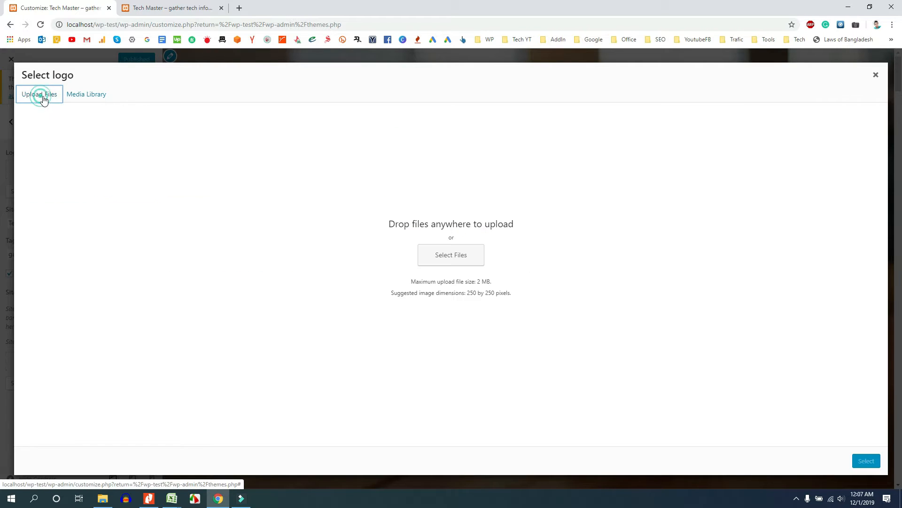
click(439, 257)
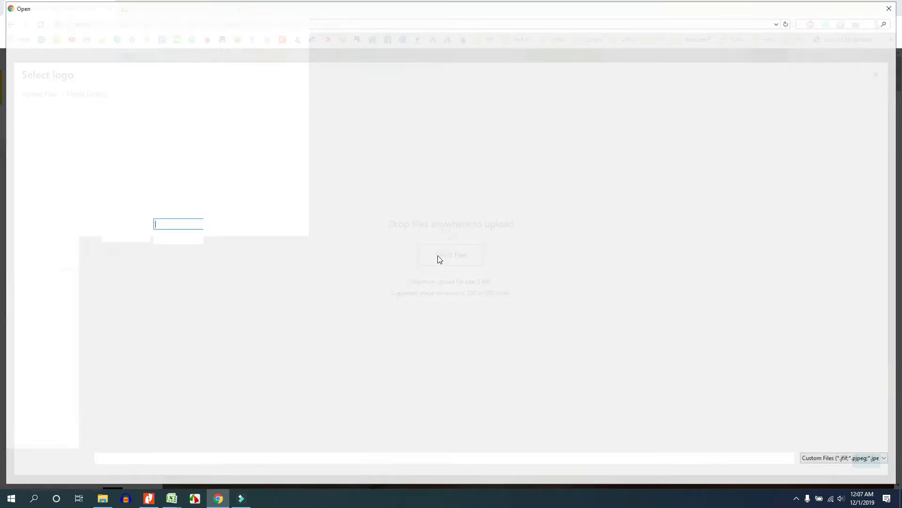
double_click(414, 82)
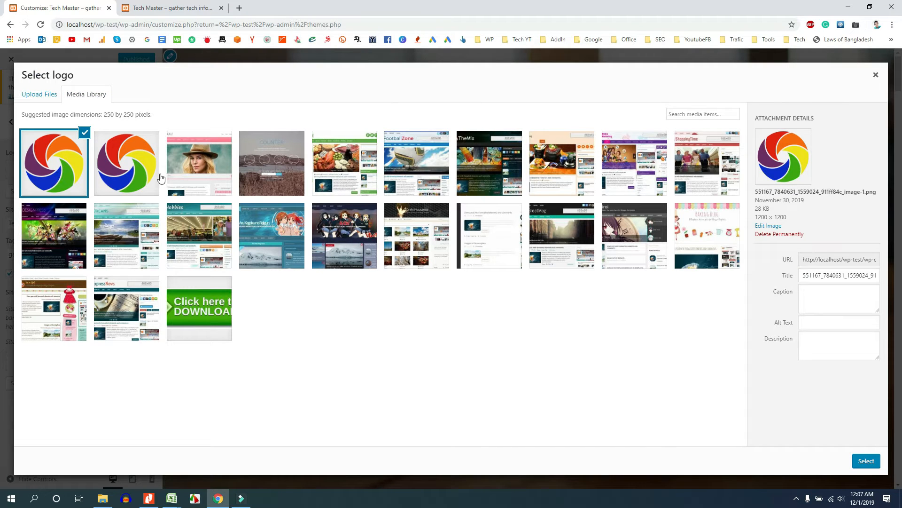
Step: Title the uploaded image "mylogo" and set it as the site logo, keeping the whole image in the crop
click(853, 277)
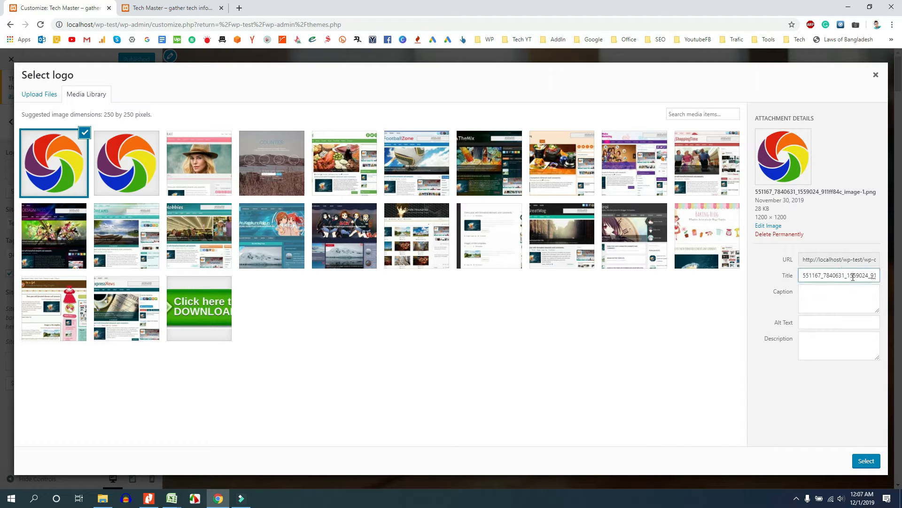
double_click(853, 276)
text(mylogo)
click(865, 461)
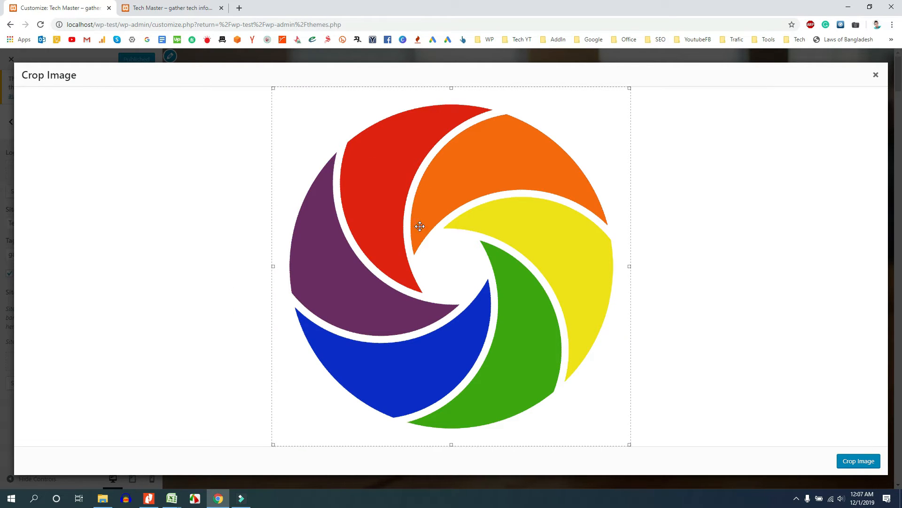
click(852, 462)
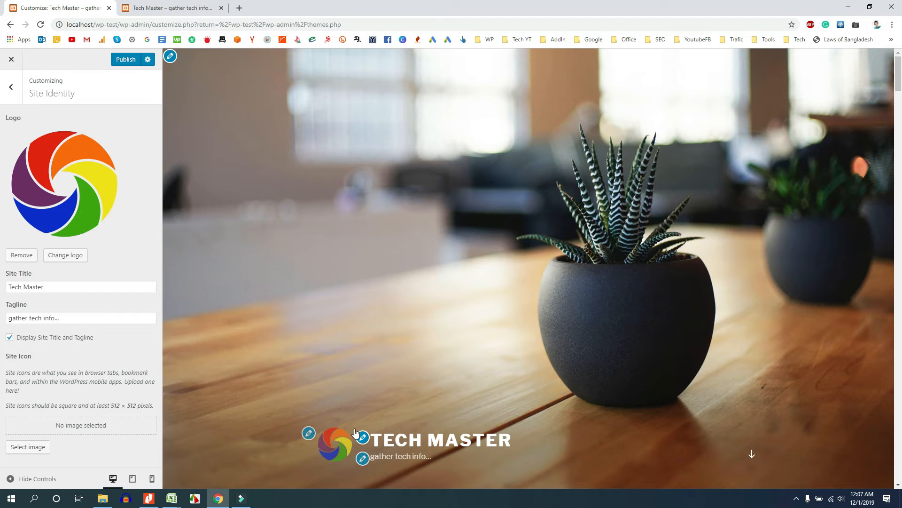
Step: Reload the homepage tab to check its header for the logo, and return to the customizer
click(169, 10)
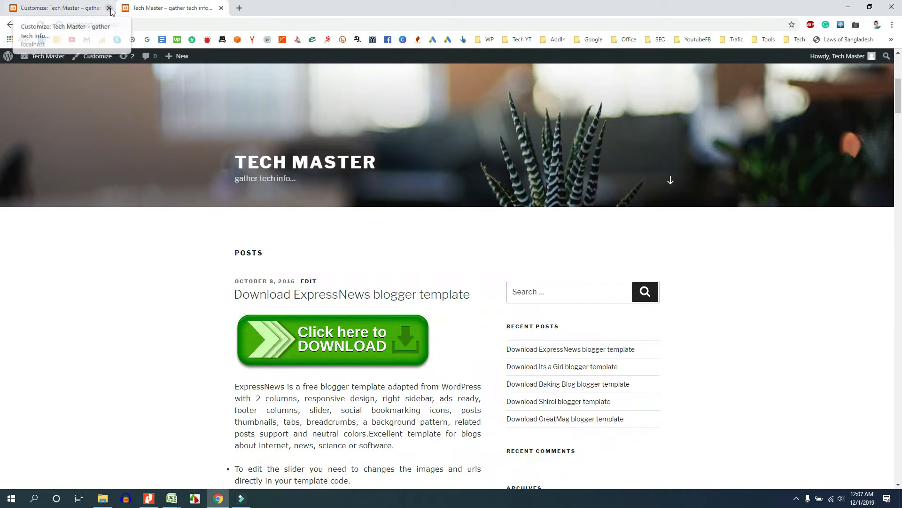
click(39, 25)
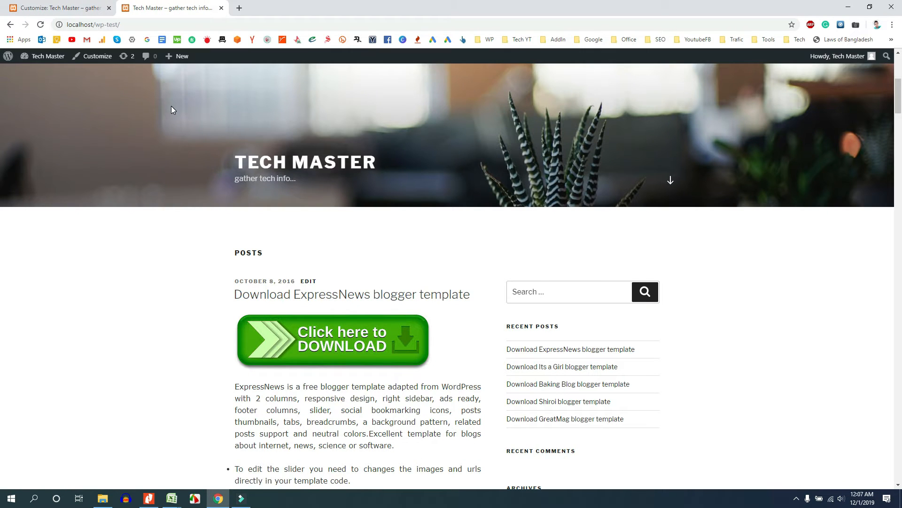
click(76, 8)
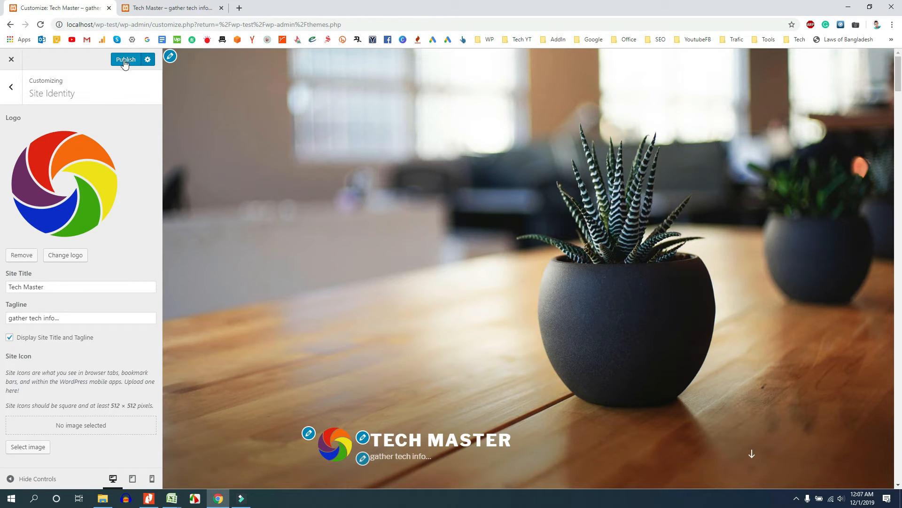
Step: Publish the logo change and reload the homepage to check its header
scroll(182, 256, down, 2)
scroll(182, 258, up, 2)
click(123, 60)
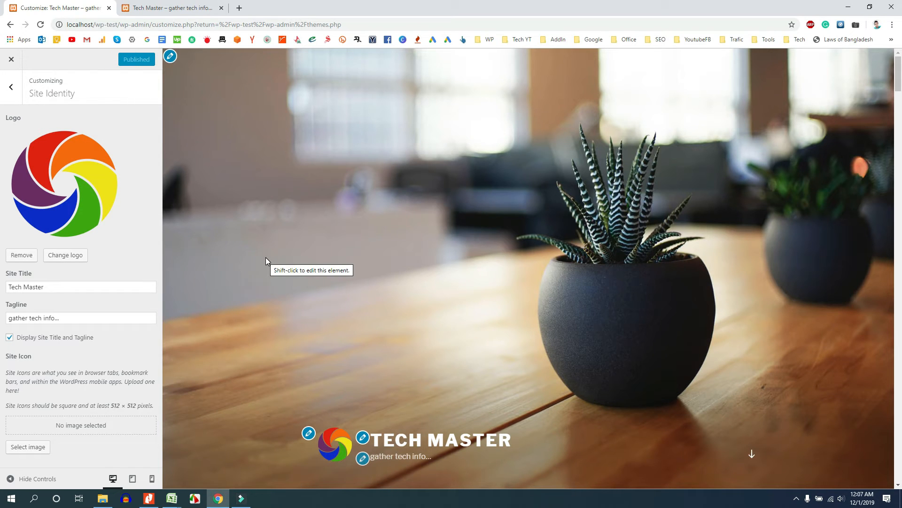
click(177, 11)
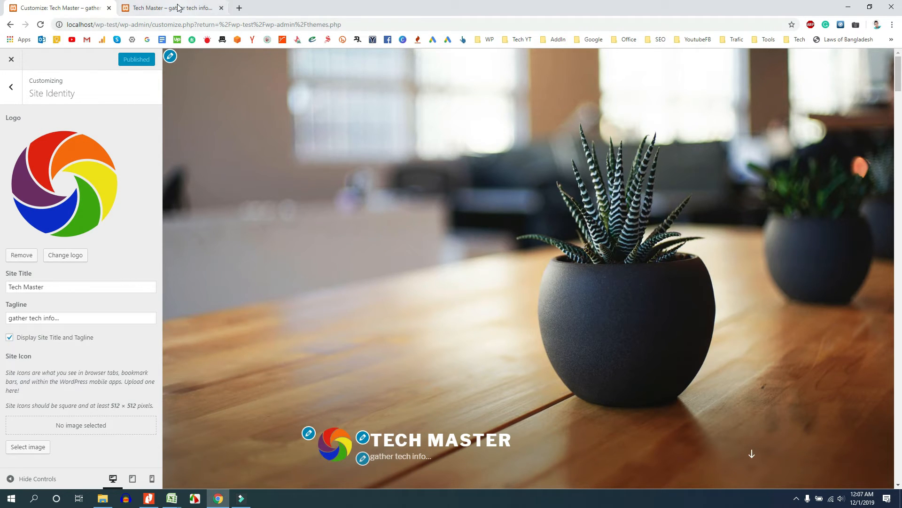
click(40, 25)
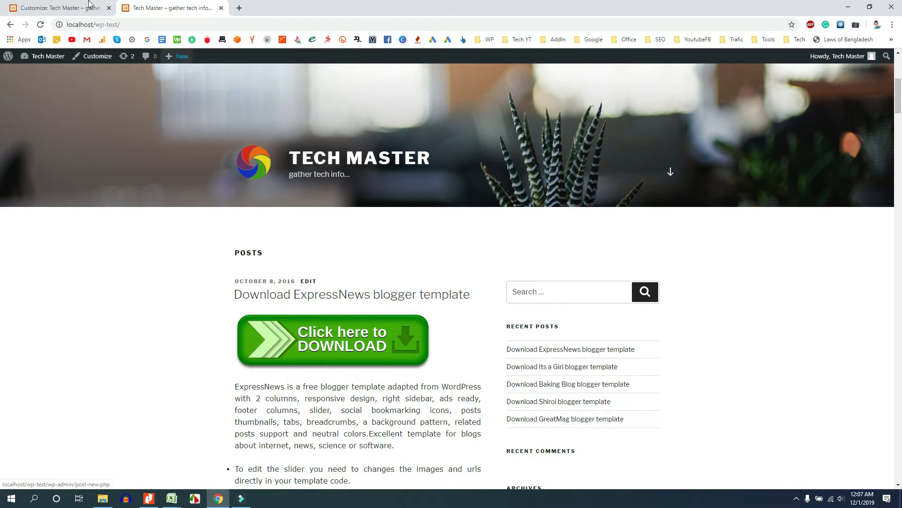
Step: Back in the customizer, set the second multicolour logo image in the media library as the site icon, accepting the default crop
click(62, 9)
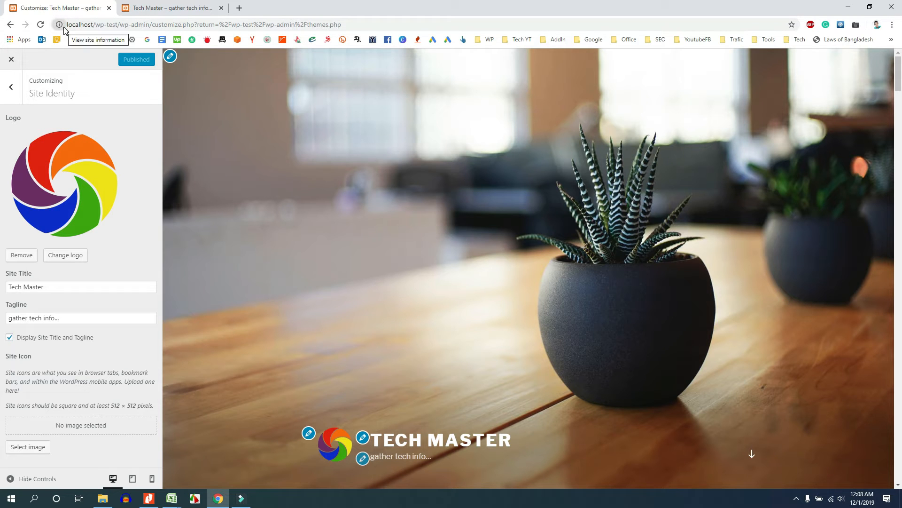
click(81, 426)
click(29, 448)
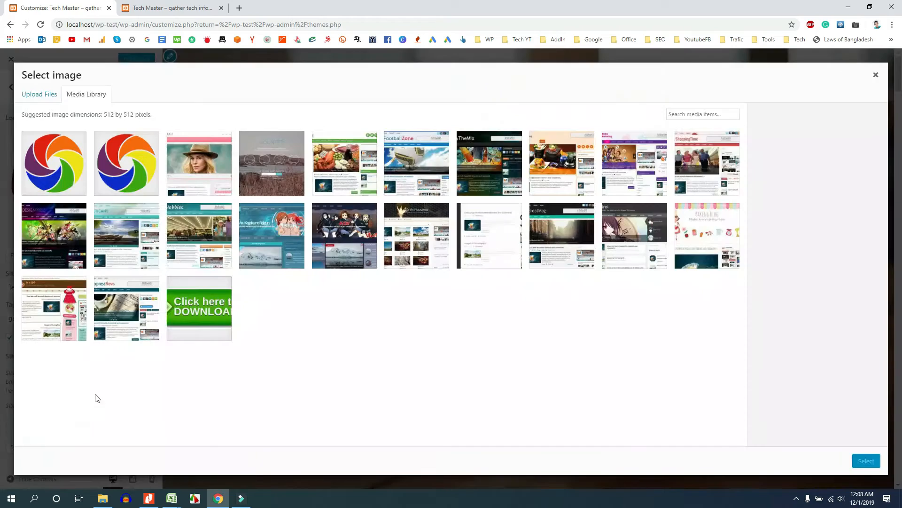
click(120, 163)
click(865, 461)
click(853, 462)
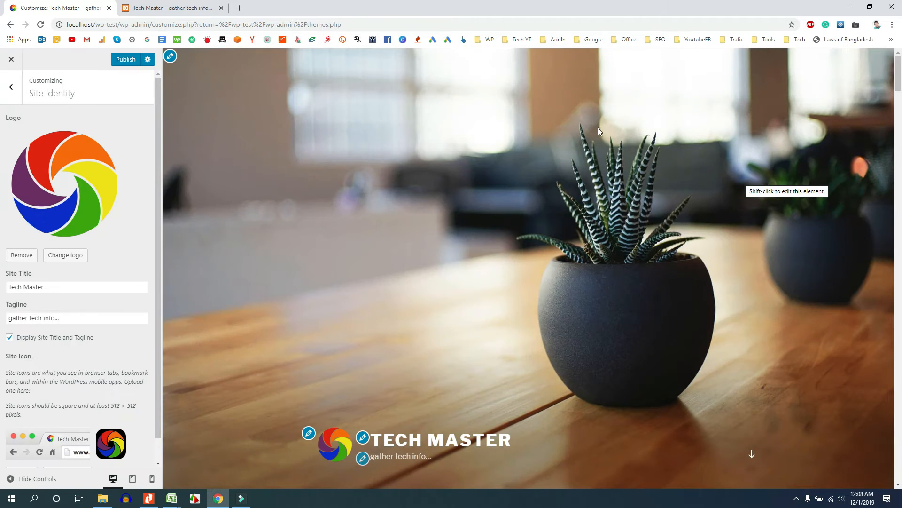
Step: Publish the site icon, reload the homepage to check its browser tab icon, and return to the customizer
click(126, 59)
click(161, 9)
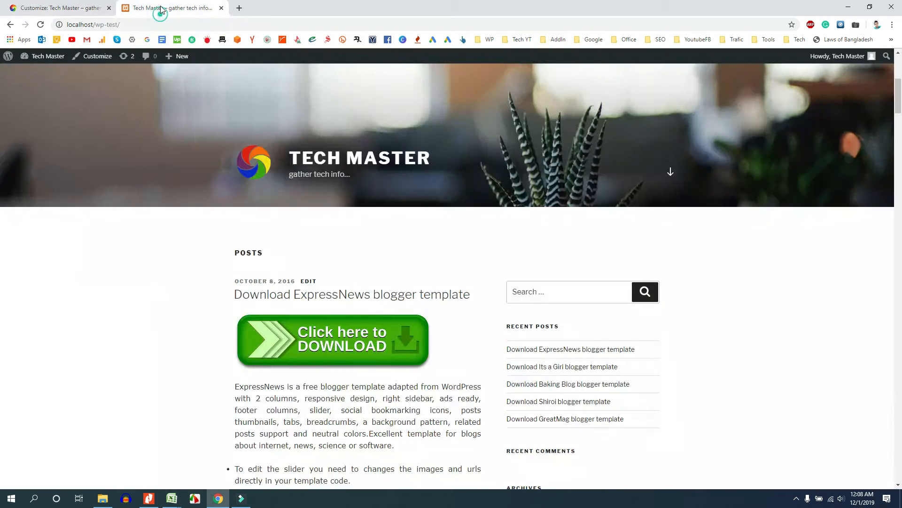
click(41, 24)
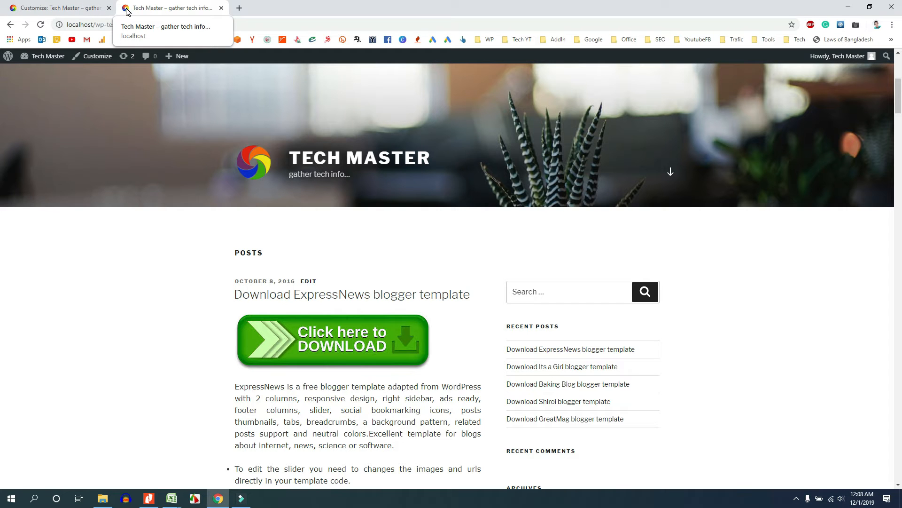
click(77, 10)
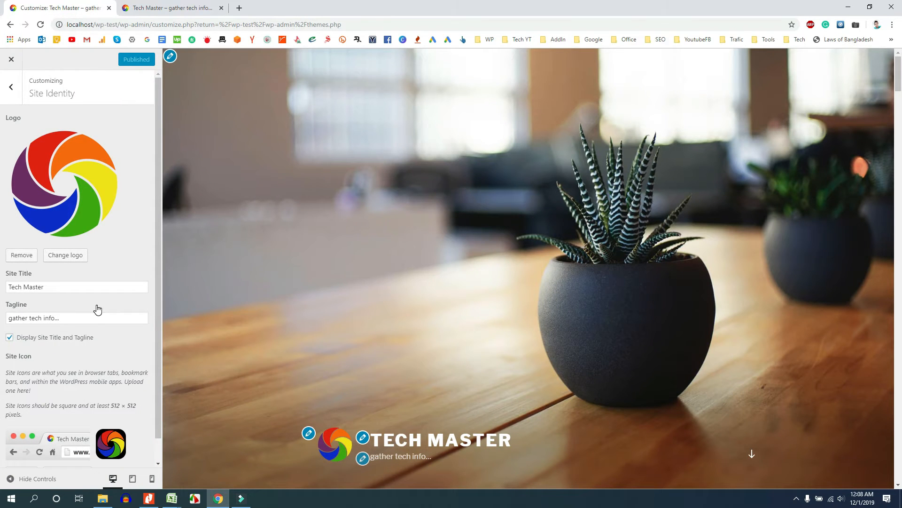
Step: In the Colors settings, try red #dd3333 and green #81d742 as the header text color
scroll(97, 309, down, 1)
scroll(16, 85, up, 1)
click(14, 87)
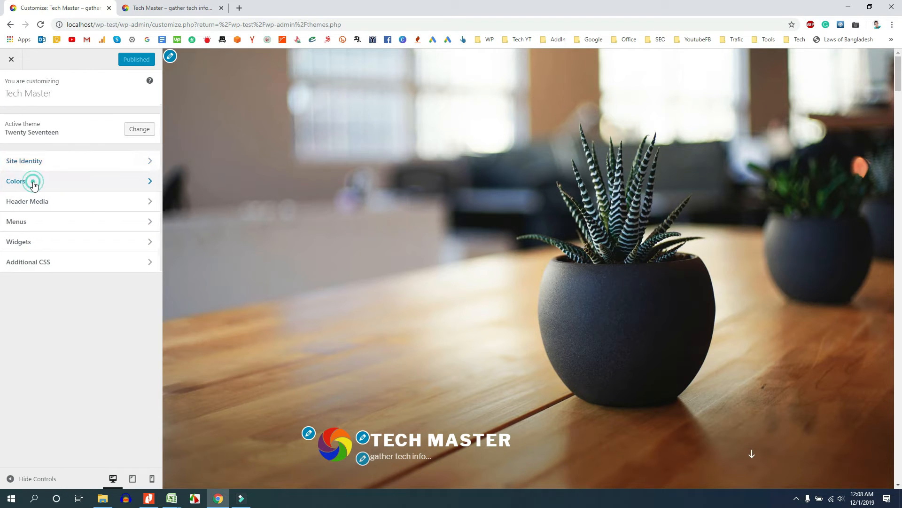
click(34, 187)
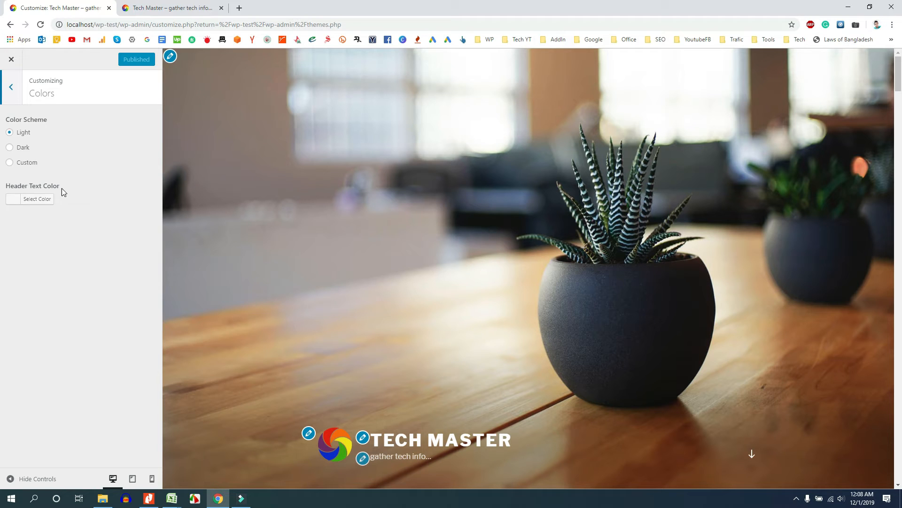
click(15, 200)
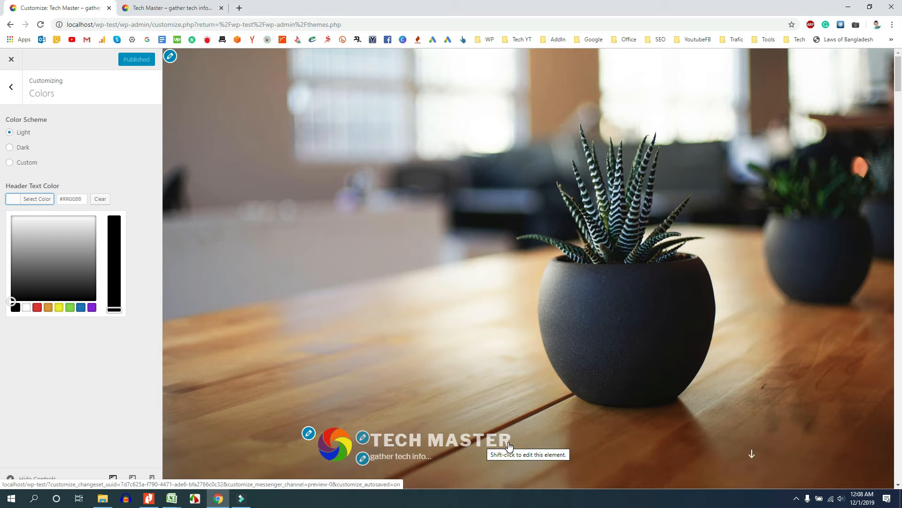
click(36, 308)
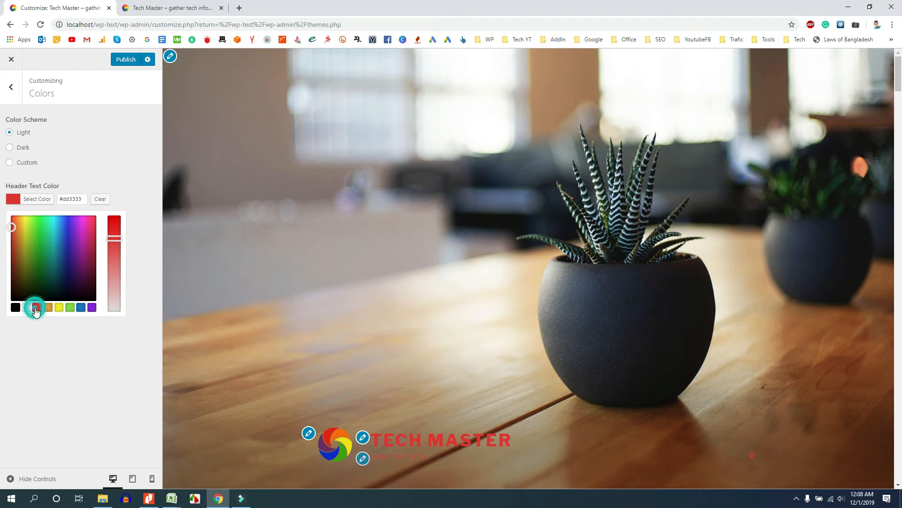
click(70, 309)
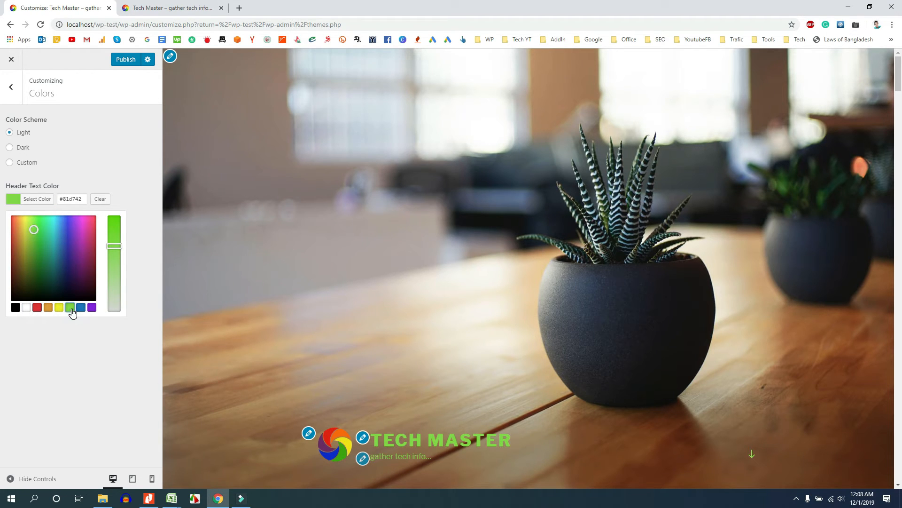
Step: Set the header text color to white #ffffff, publish it, and return to the main customizer options
click(25, 308)
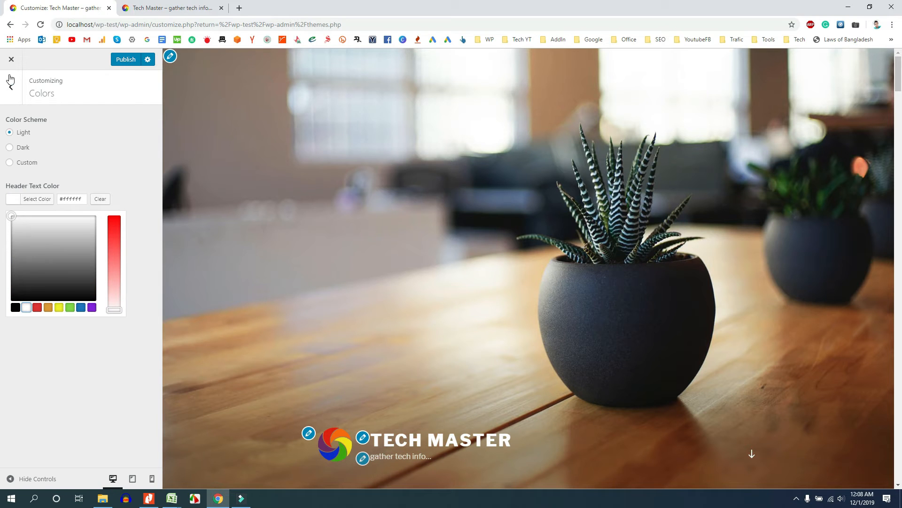
click(121, 60)
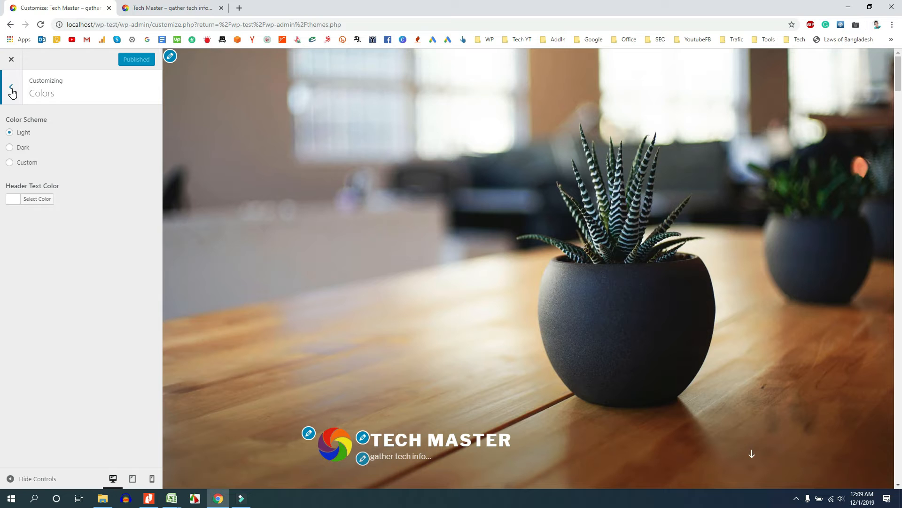
click(12, 89)
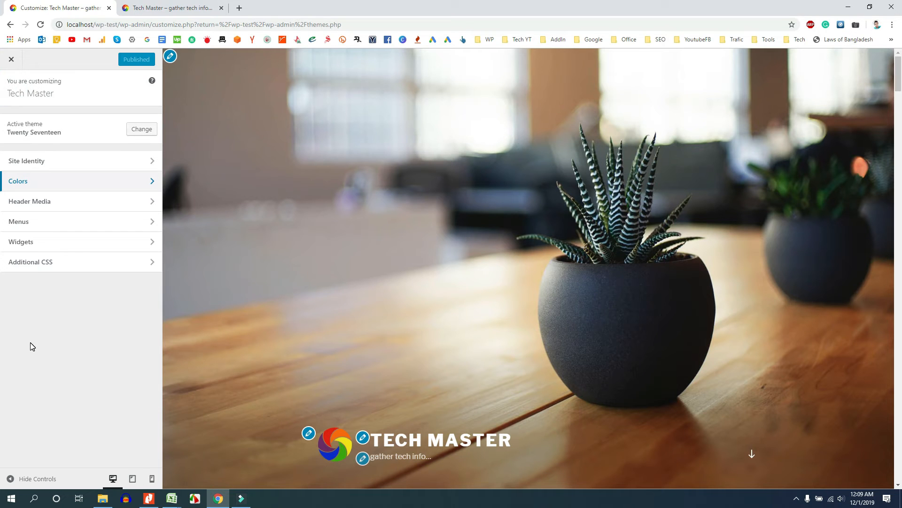
Step: In the Header Media settings, hide the current header image and publish the change
click(37, 203)
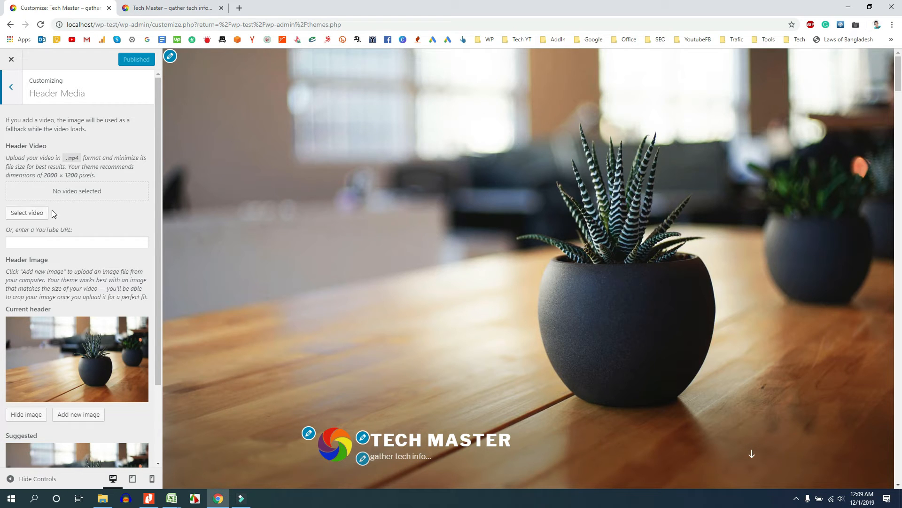
click(43, 243)
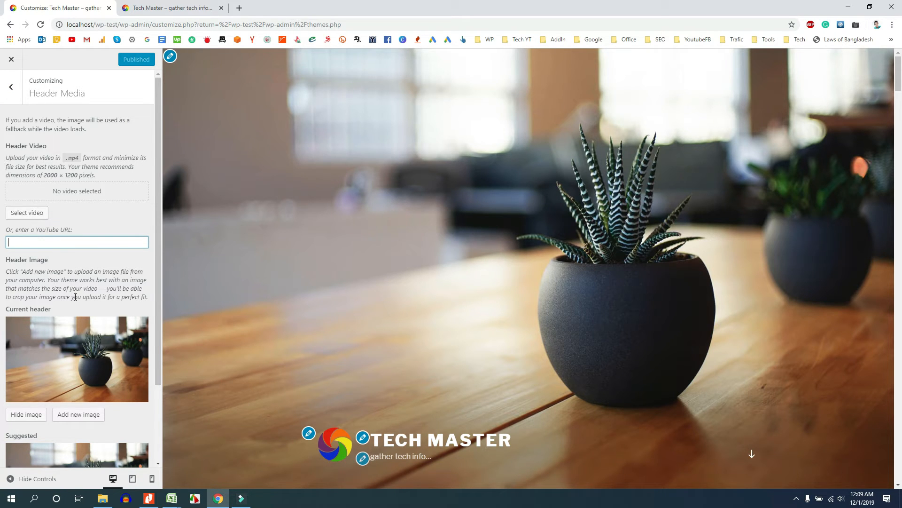
scroll(75, 297, down, 2)
scroll(50, 268, down, 1)
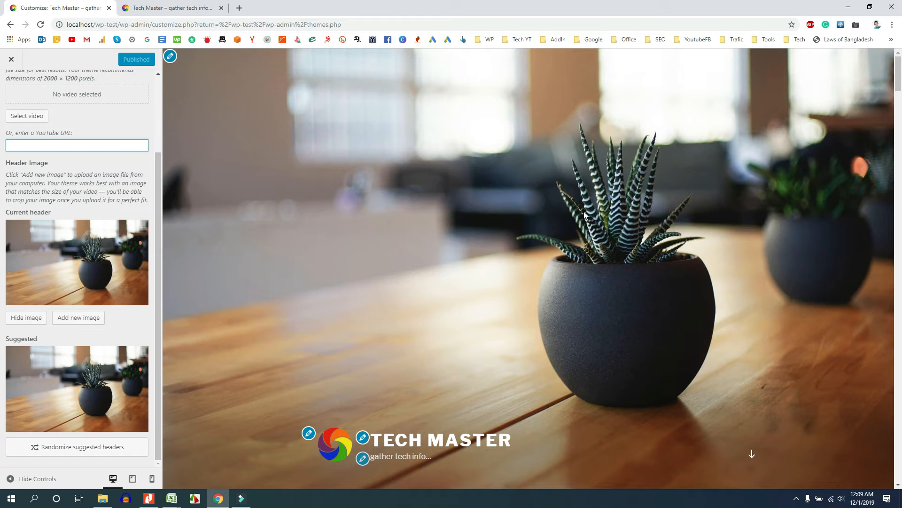
click(26, 318)
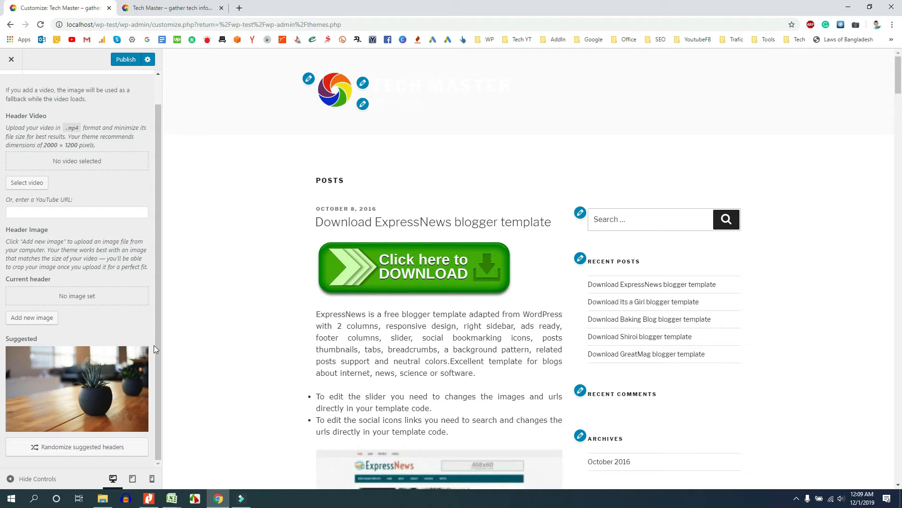
click(126, 60)
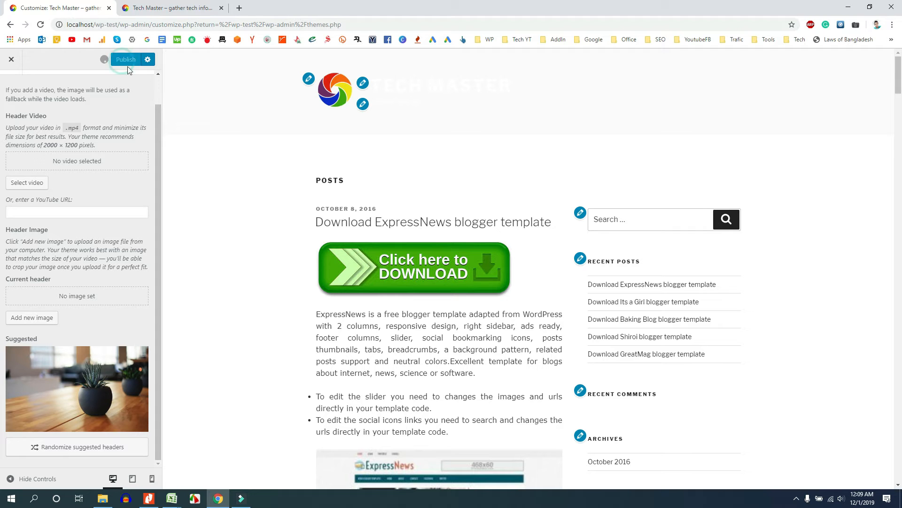
Step: Reload the homepage to check how it looks without a header image, and return to the customizer
click(162, 8)
click(40, 24)
scroll(385, 268, down, 7)
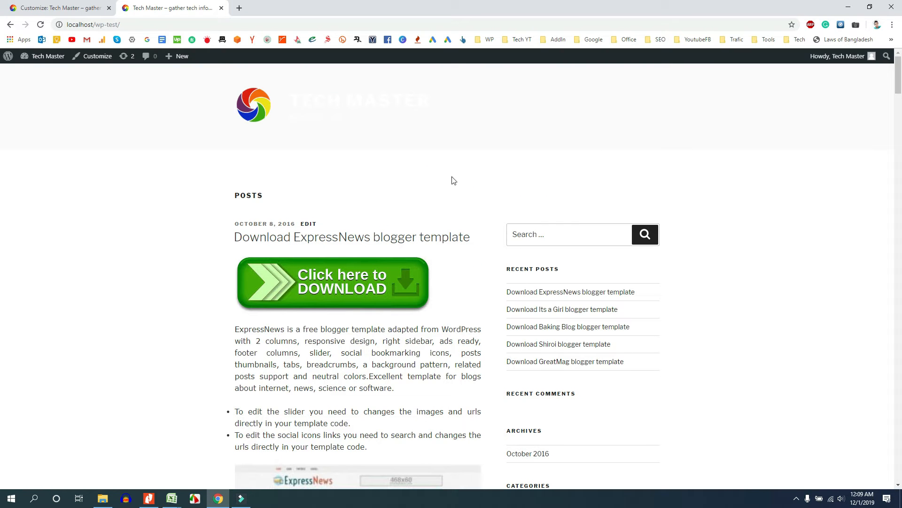
click(53, 11)
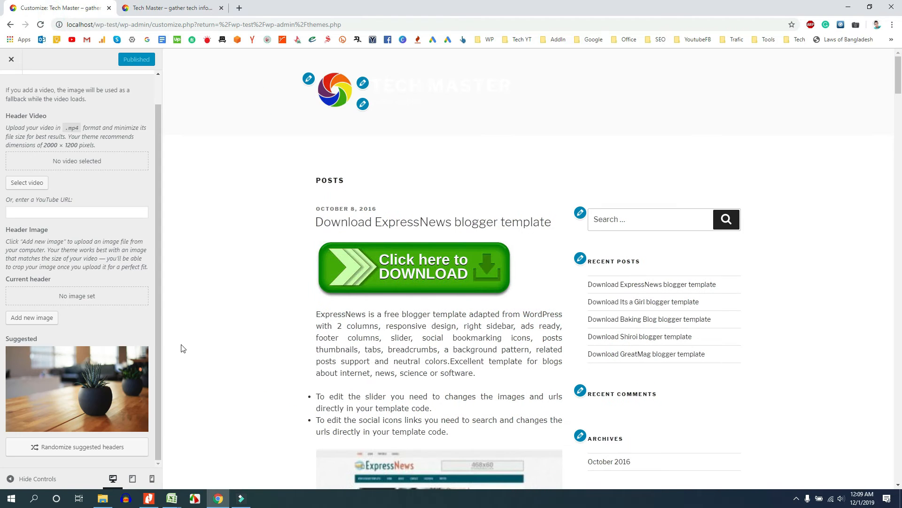
Step: Upload AI-circuit-board-tech-16.9.jpg from the Downloads folder as a new header image
click(32, 320)
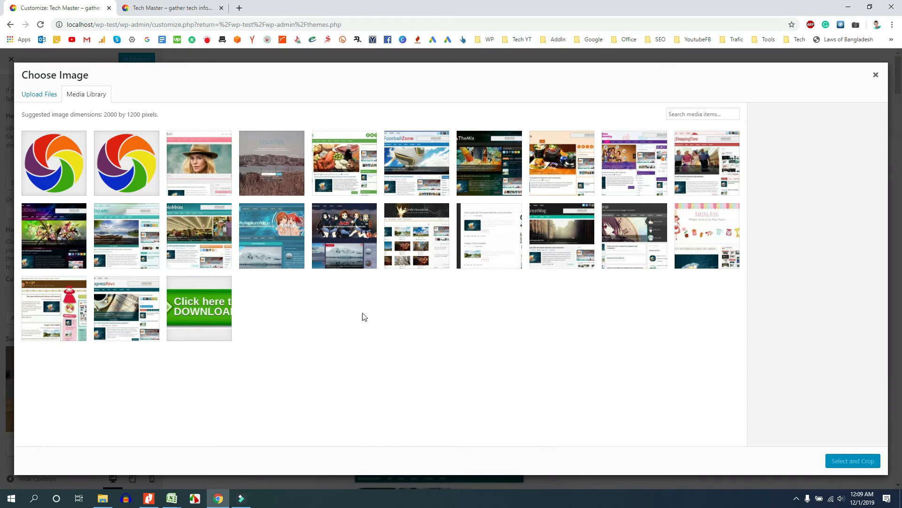
click(41, 97)
click(438, 259)
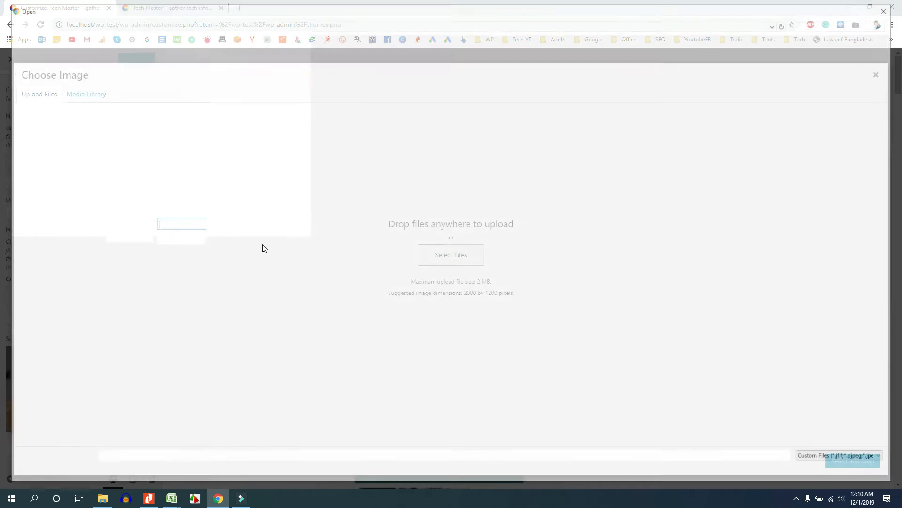
click(59, 80)
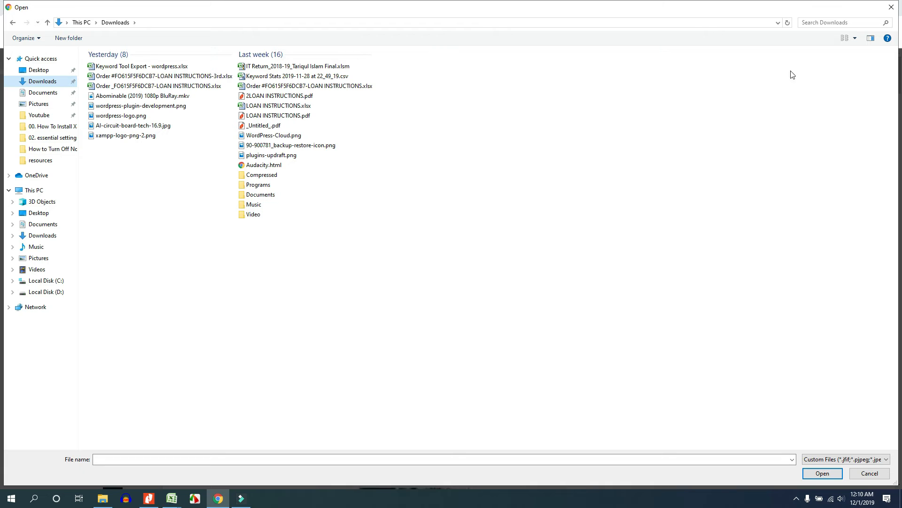
click(855, 37)
click(853, 27)
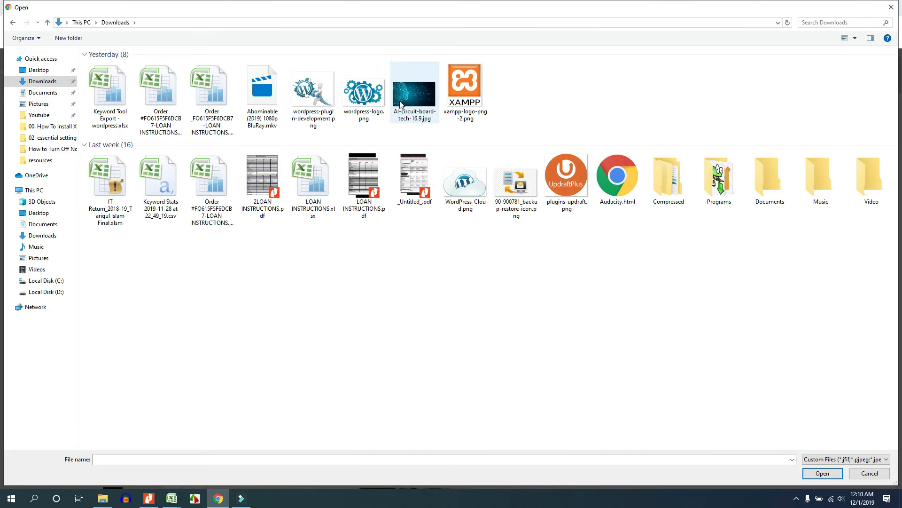
double_click(409, 97)
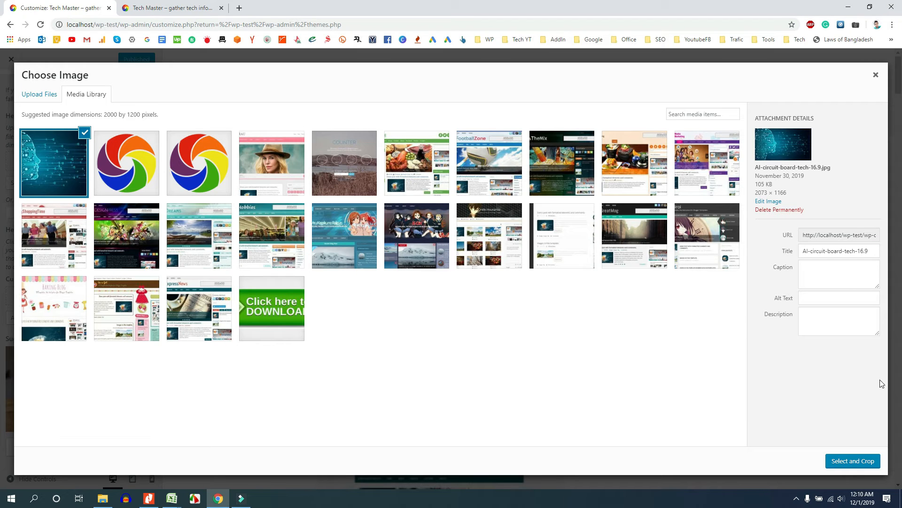
Step: Crop the uploaded header image with the crop area shifted to the image's right edge, and apply it as the header
click(855, 460)
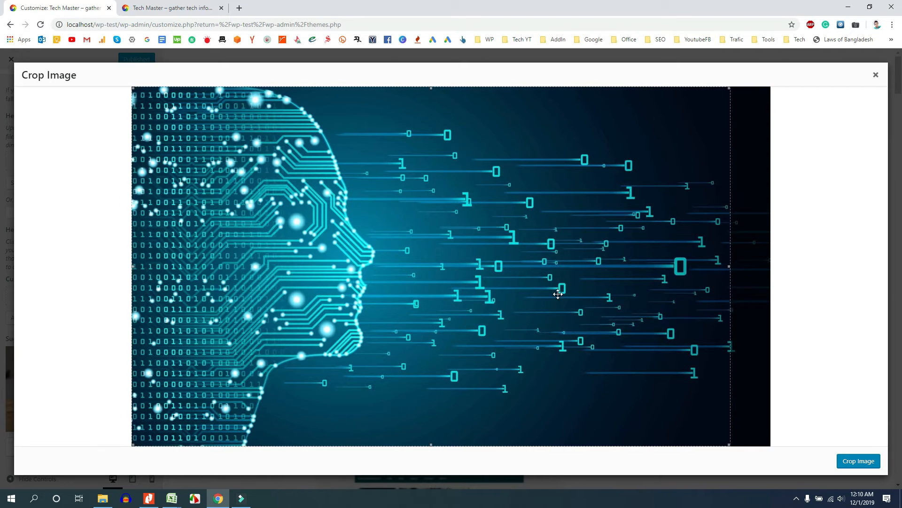
drag(517, 295, 567, 296)
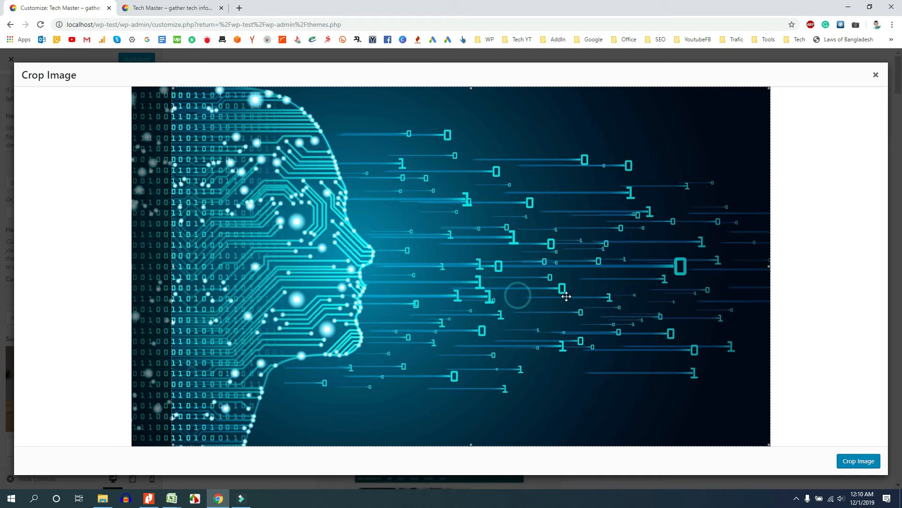
click(849, 462)
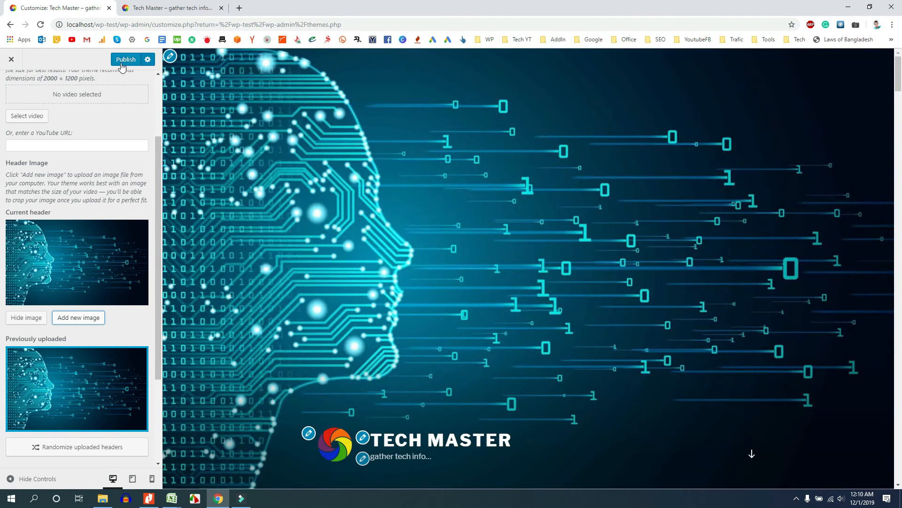
Step: Publish the new header image and reload the homepage to check the header and posts below it
click(121, 63)
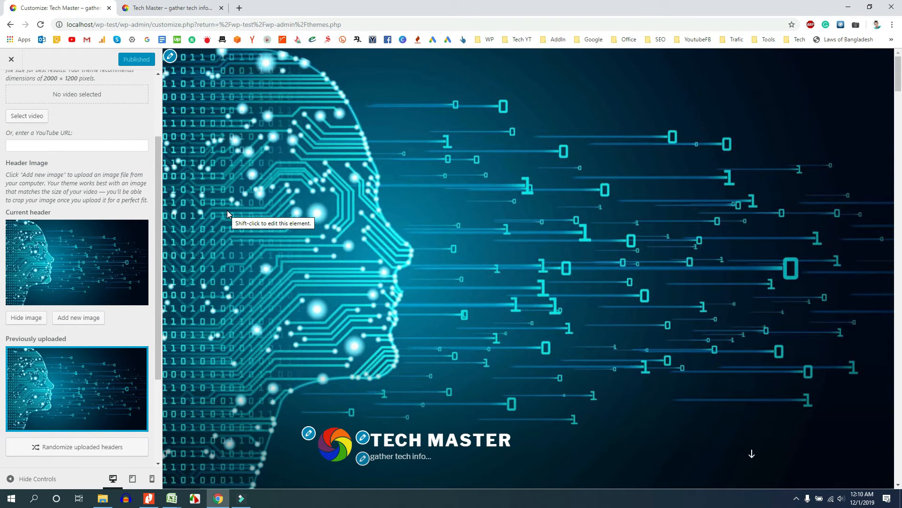
click(164, 12)
key(F5)
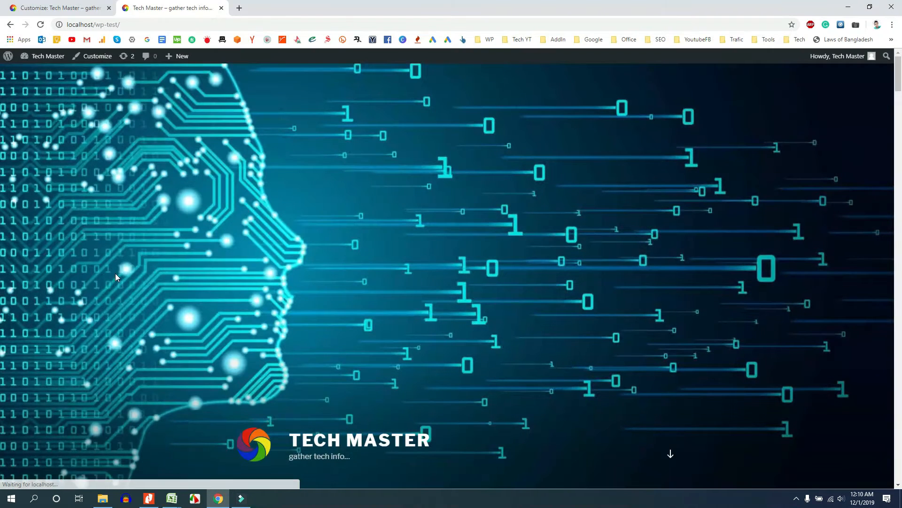
scroll(178, 196, down, 8)
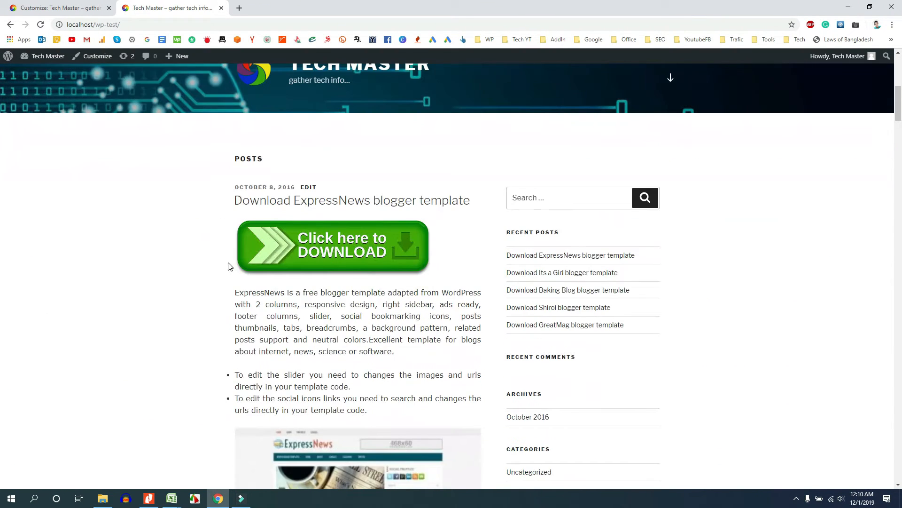
scroll(228, 262, up, 3)
scroll(229, 262, down, 4)
scroll(229, 262, up, 5)
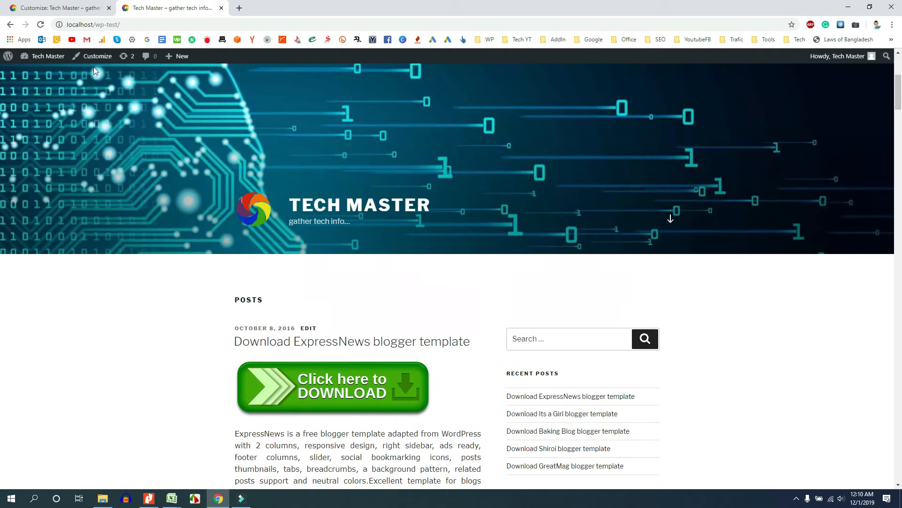
Step: Back in the customizer, preview the site at tablet and mobile sizes, and return to the desktop preview
click(52, 13)
scroll(101, 309, down, 3)
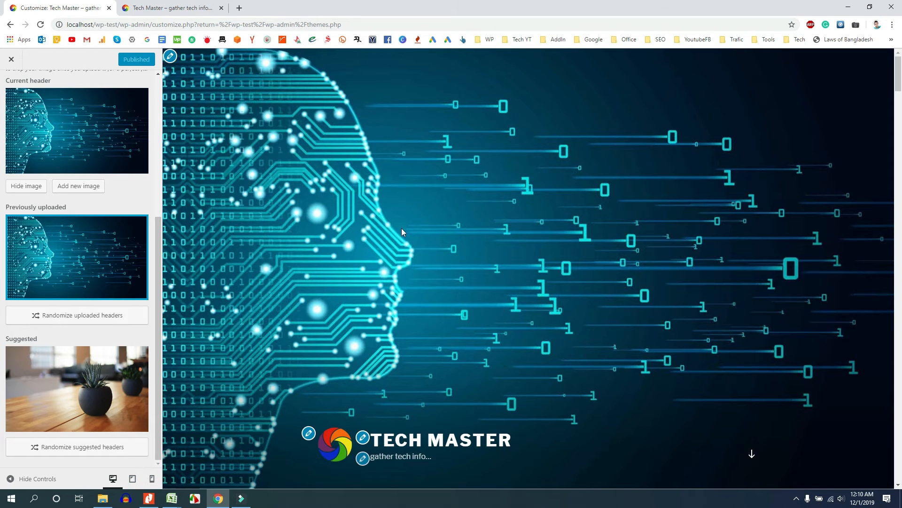
click(132, 478)
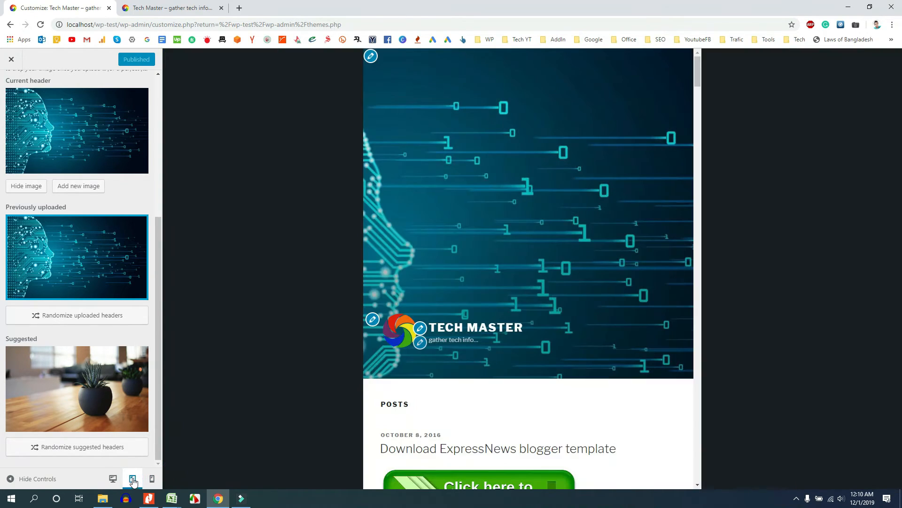
scroll(518, 214, down, 8)
scroll(470, 258, up, 8)
click(152, 478)
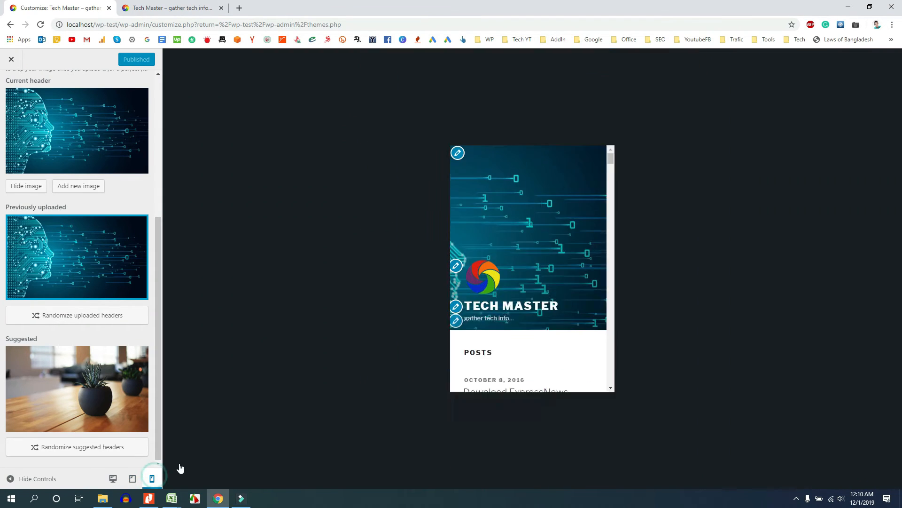
scroll(539, 229, down, 5)
scroll(500, 268, up, 6)
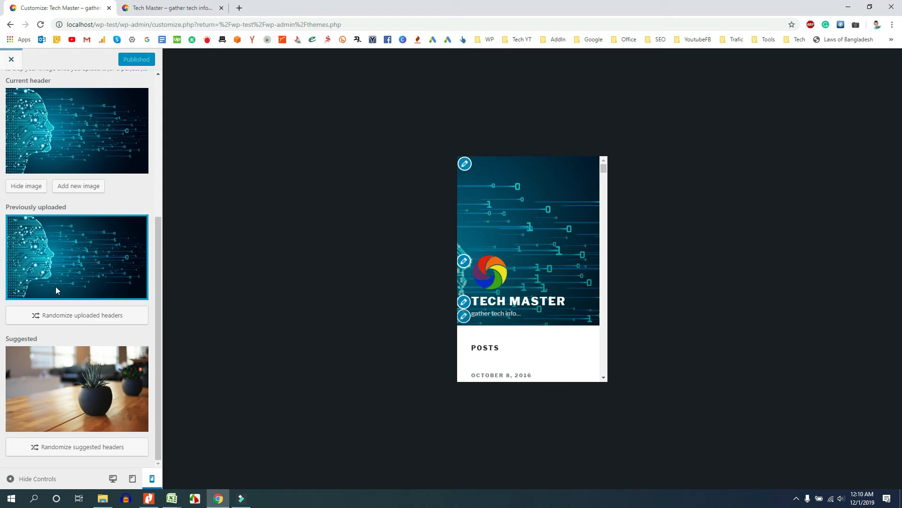
click(112, 479)
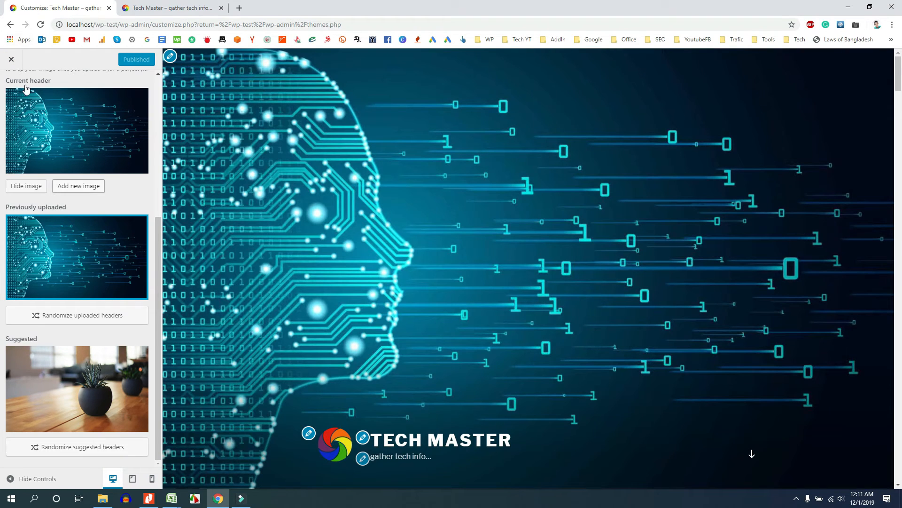
Step: Leave the Header Media settings, view the Menus options, and return to the main customizer options
scroll(26, 150, up, 5)
click(11, 86)
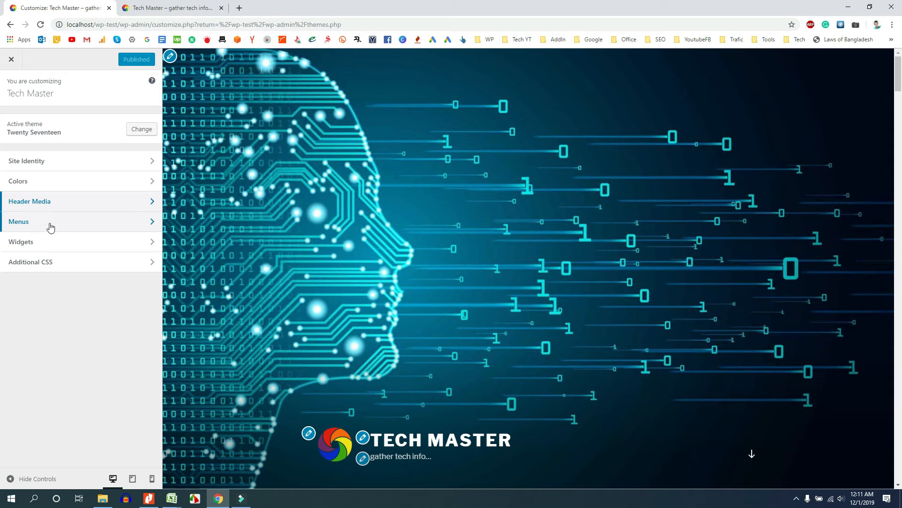
click(27, 222)
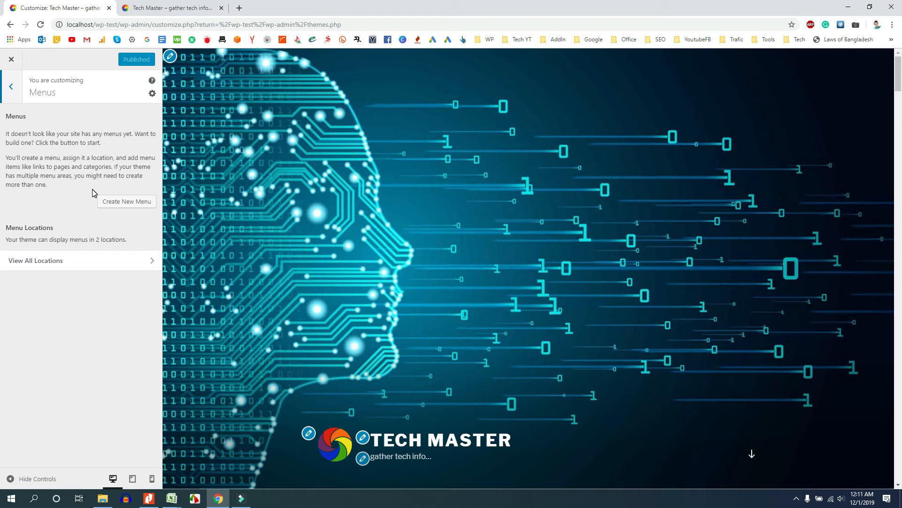
click(11, 89)
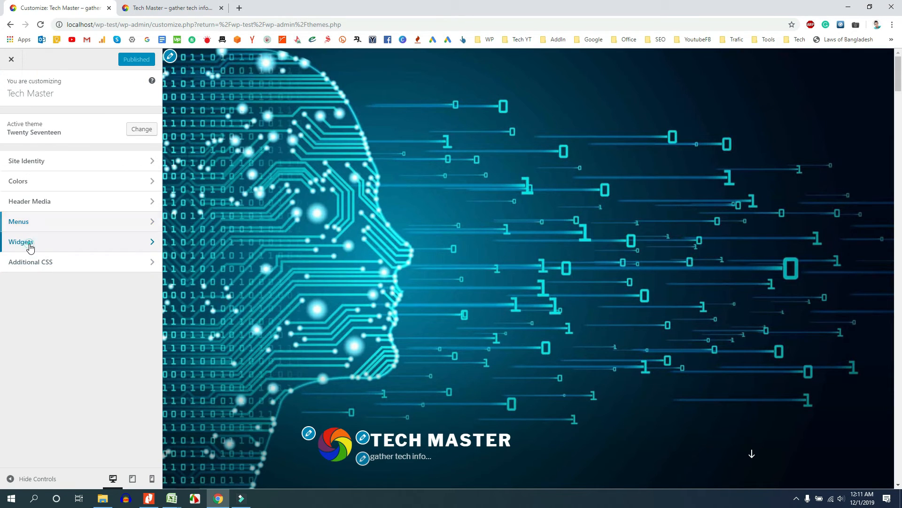
Step: Open the Widgets options and examine the sidebar widgets and the footer in the site preview
click(30, 242)
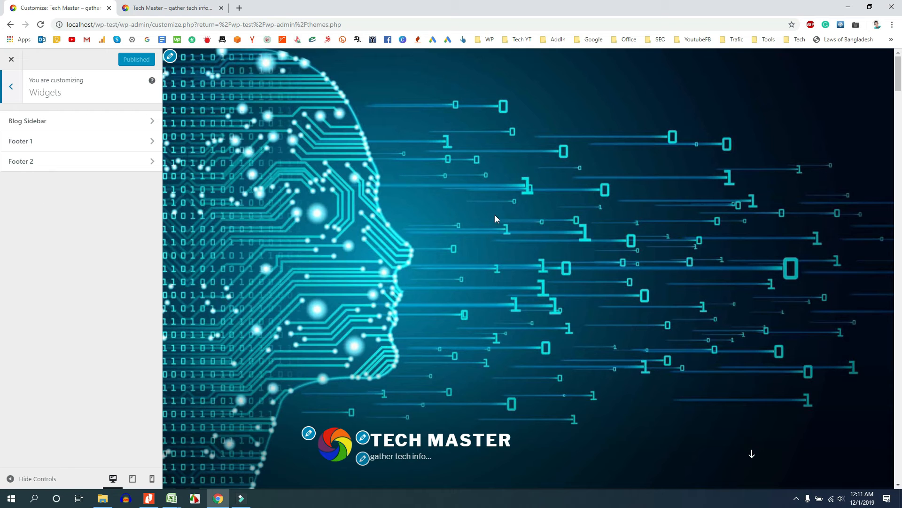
scroll(540, 219, down, 10)
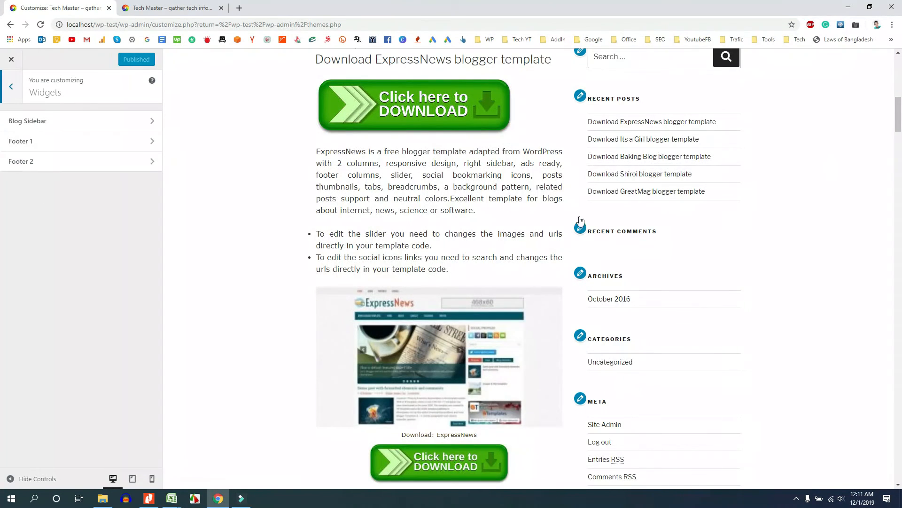
drag(583, 123, 733, 361)
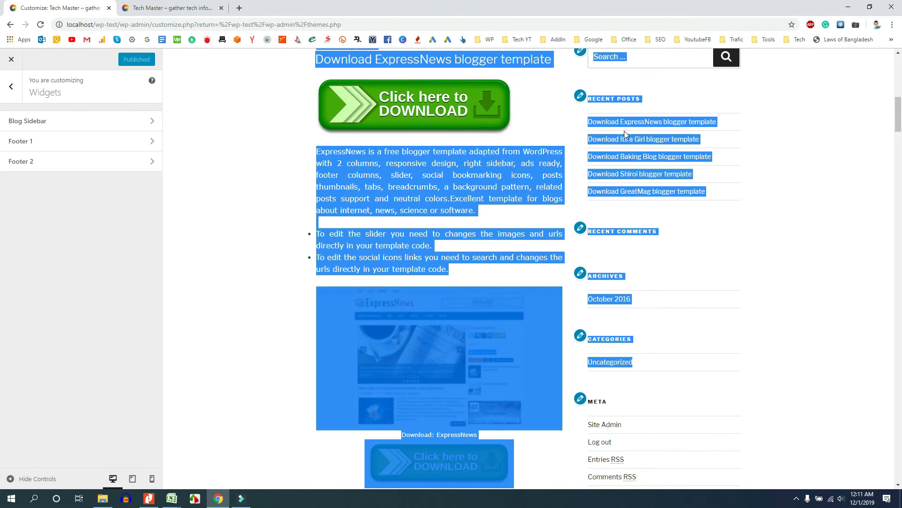
click(693, 94)
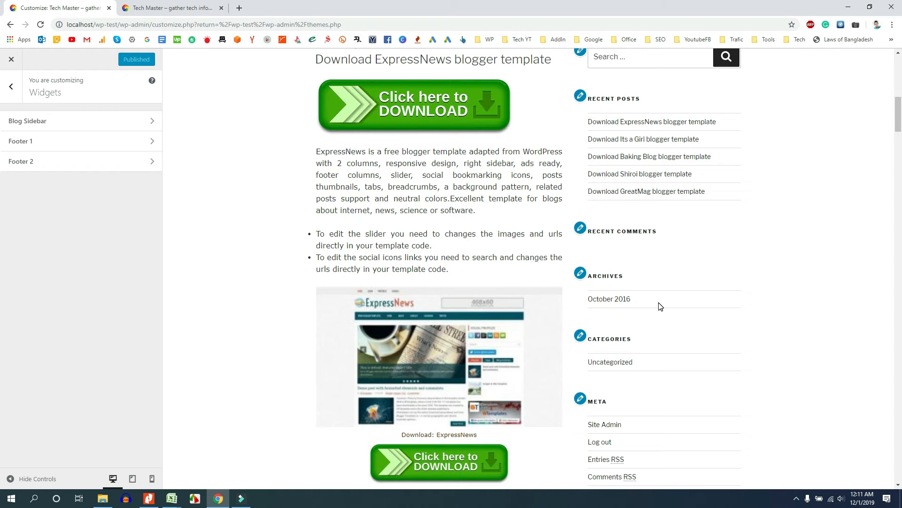
scroll(568, 260, down, 20)
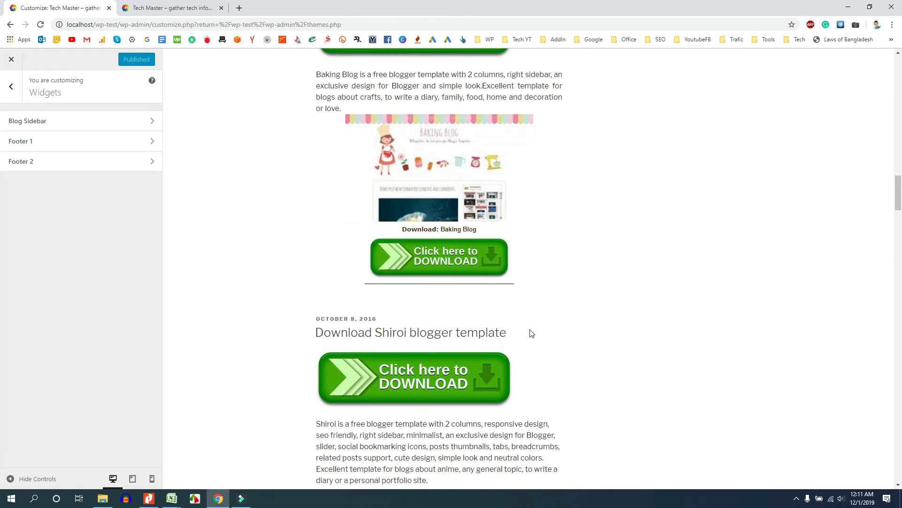
scroll(530, 329, down, 11)
drag(901, 240, 901, 466)
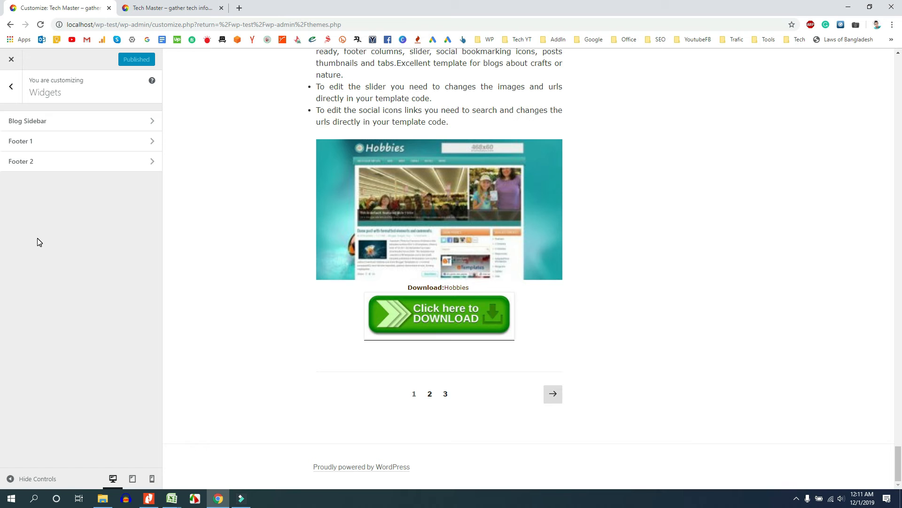
drag(899, 463, 899, 53)
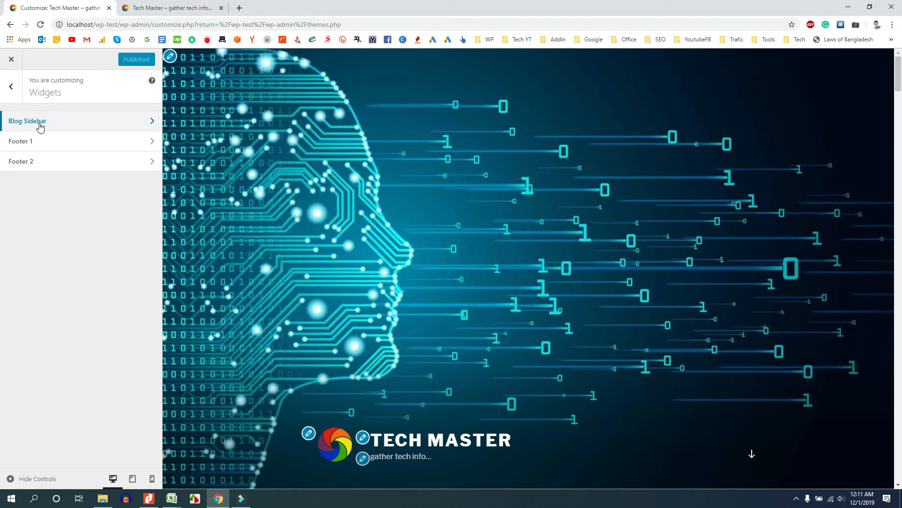
Step: Remove the Meta widget from the Blog Sidebar and publish the change
click(98, 124)
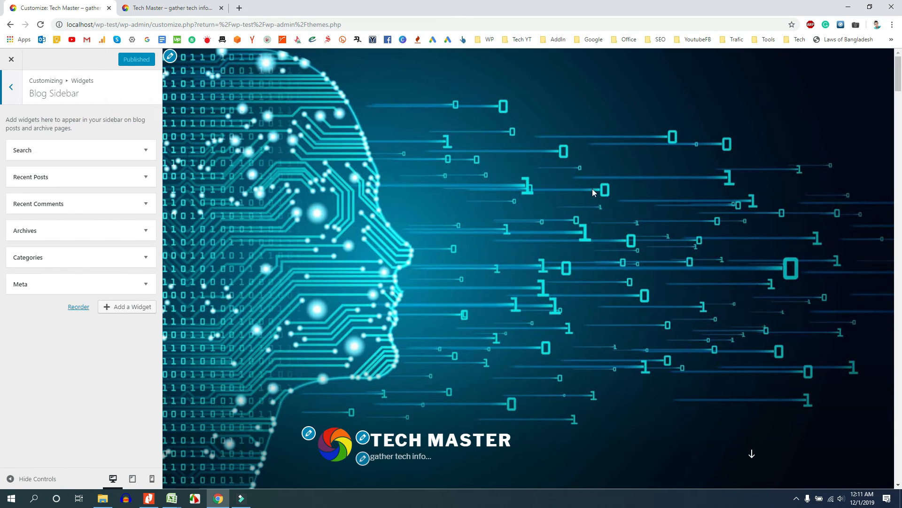
drag(901, 79, 901, 109)
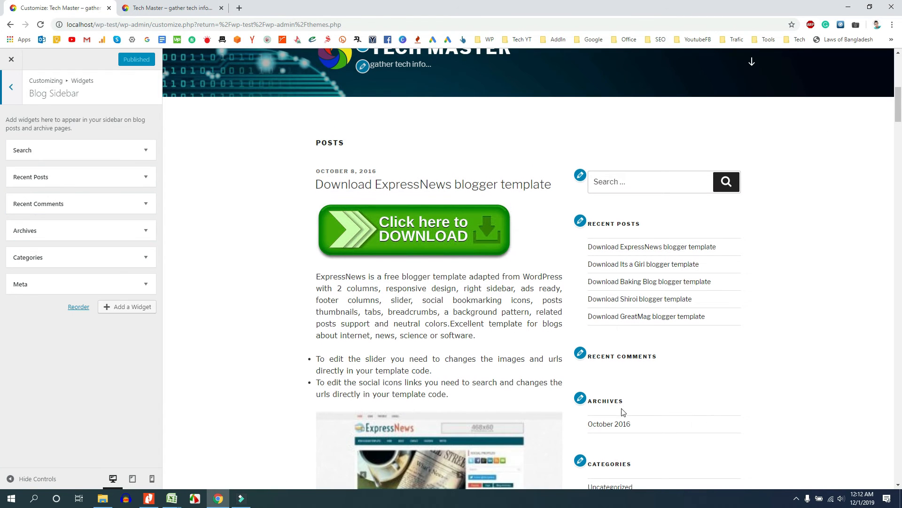
scroll(618, 409, down, 3)
scroll(604, 362, down, 2)
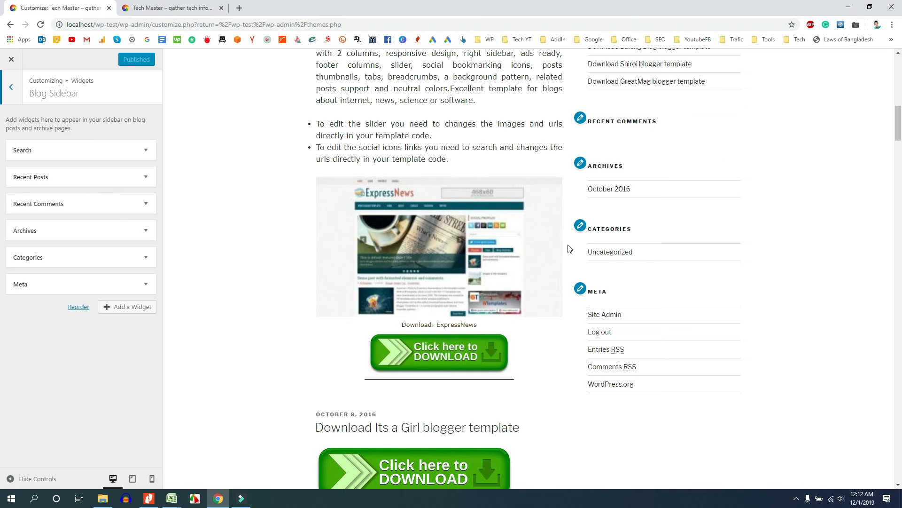
scroll(564, 319, up, 2)
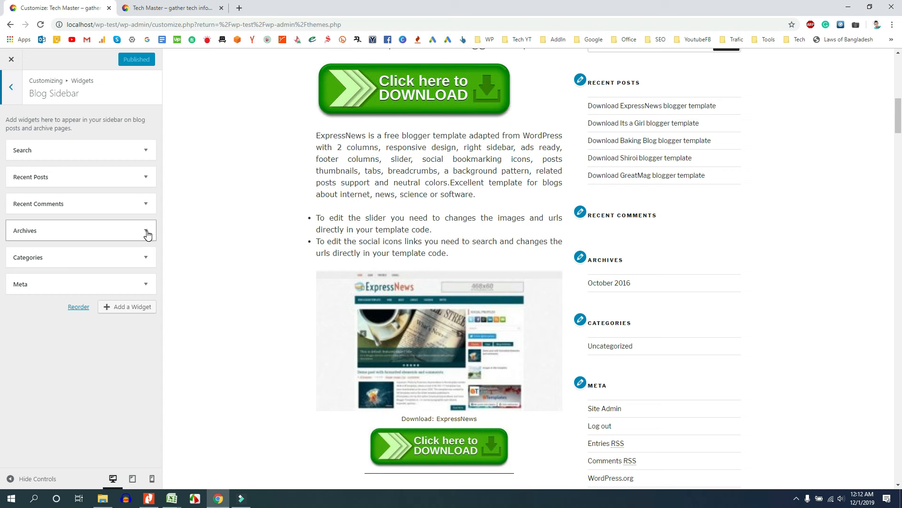
click(146, 285)
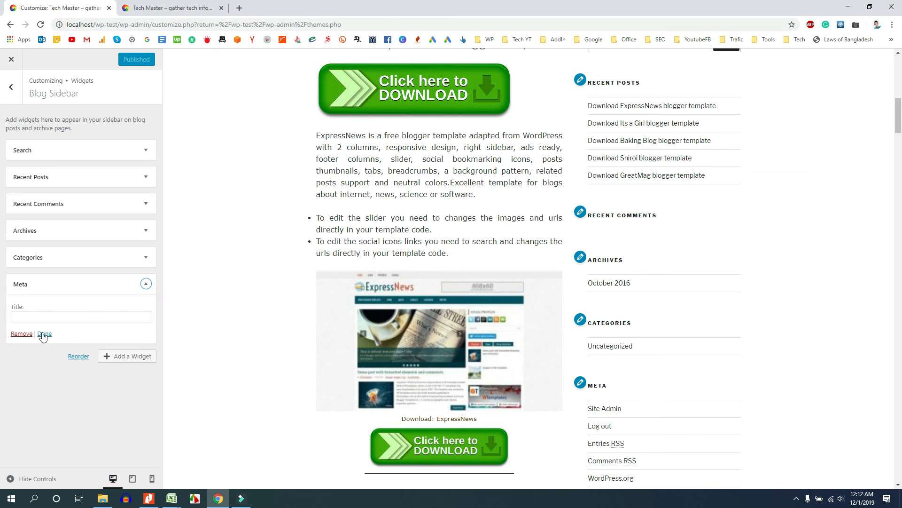
click(21, 334)
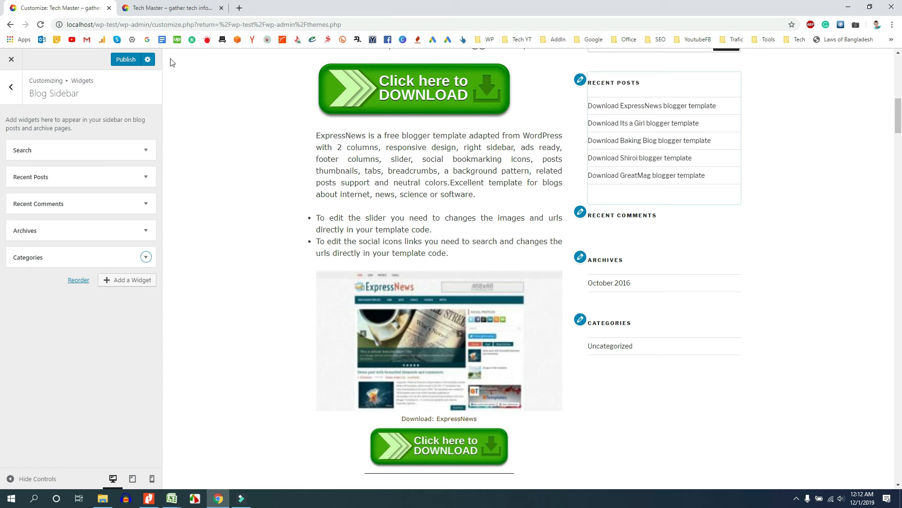
click(125, 59)
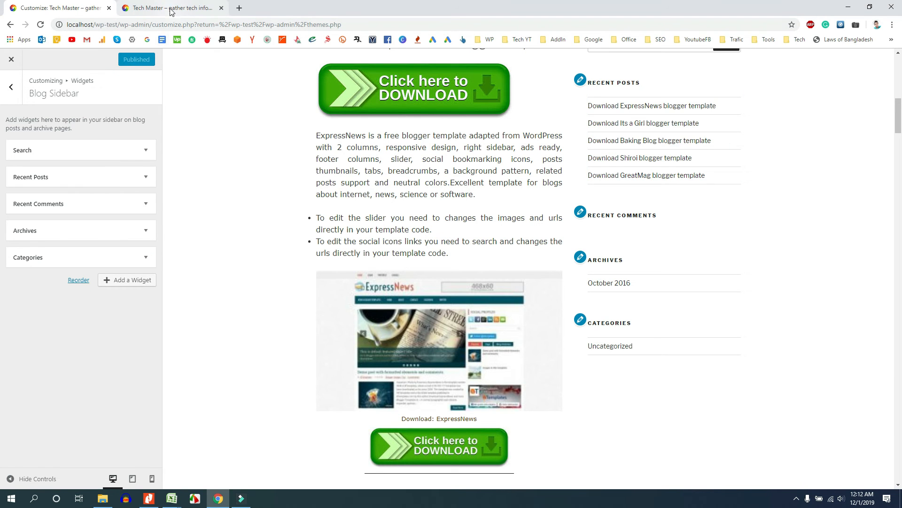
Step: Reload the homepage in the other browser tab and check which widgets its sidebar shows
click(172, 9)
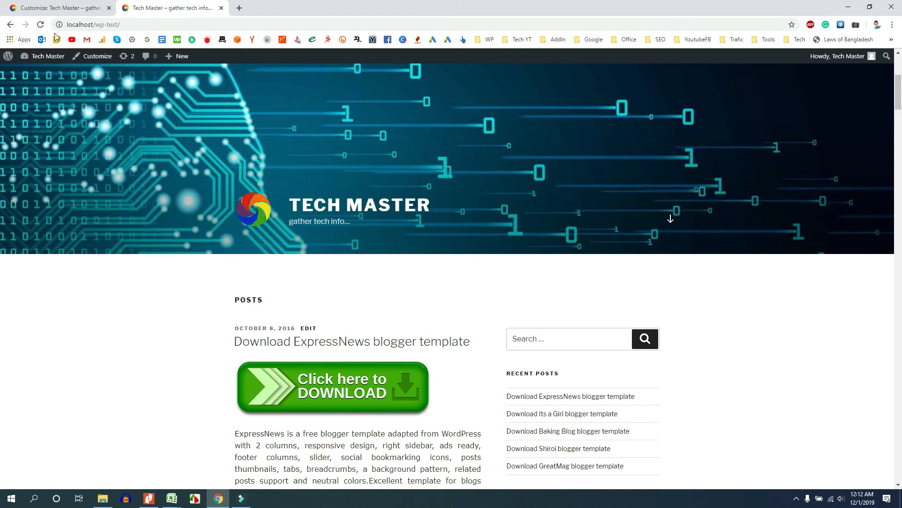
click(40, 25)
scroll(684, 329, down, 7)
scroll(566, 238, down, 3)
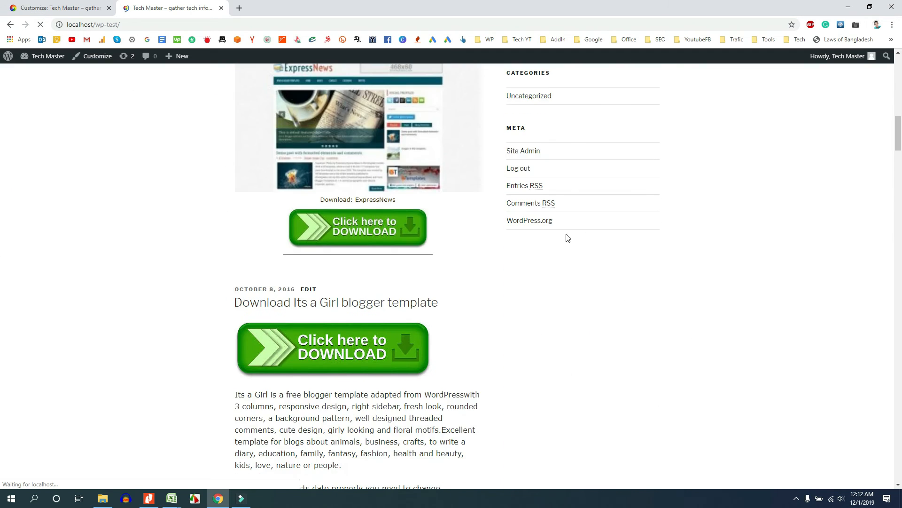
scroll(578, 306, down, 2)
scroll(578, 282, down, 1)
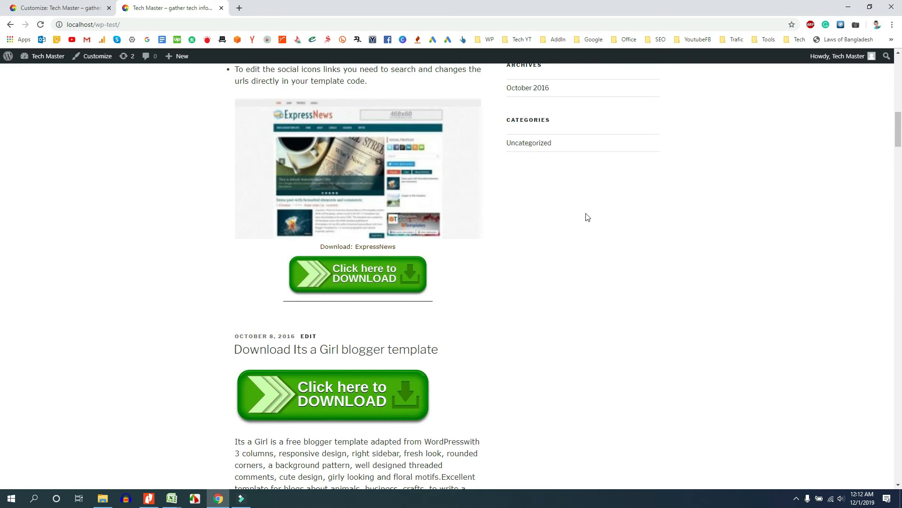
scroll(583, 221, up, 5)
Step: Back in the customizer, view the settings of the Search and Recent Posts widgets and collapse them again
click(57, 8)
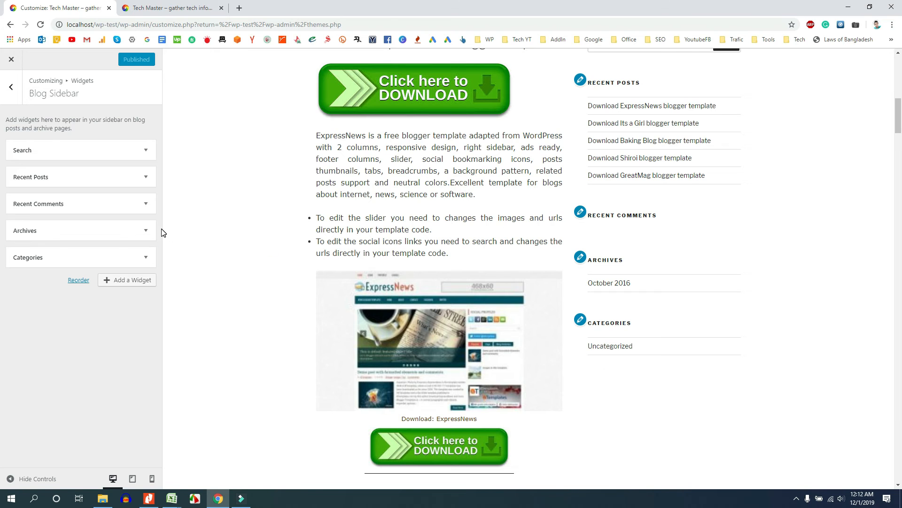
click(144, 150)
click(145, 151)
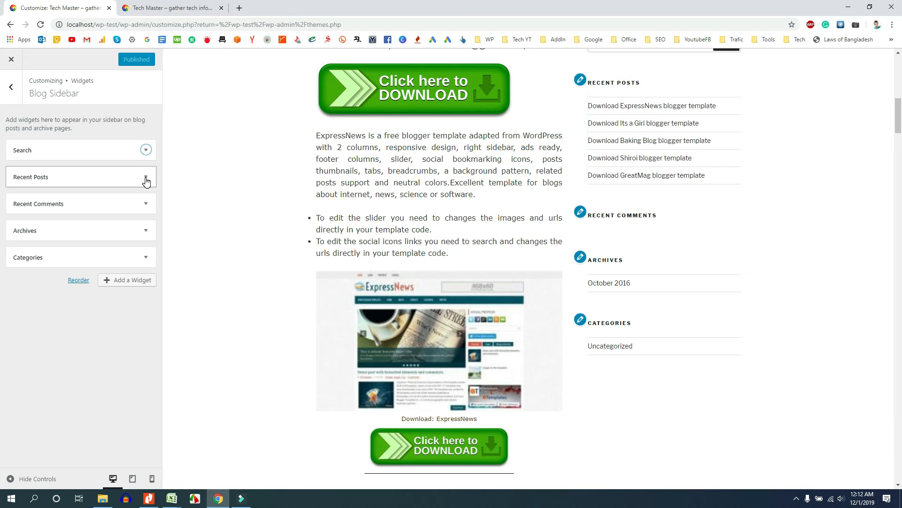
click(146, 178)
click(146, 179)
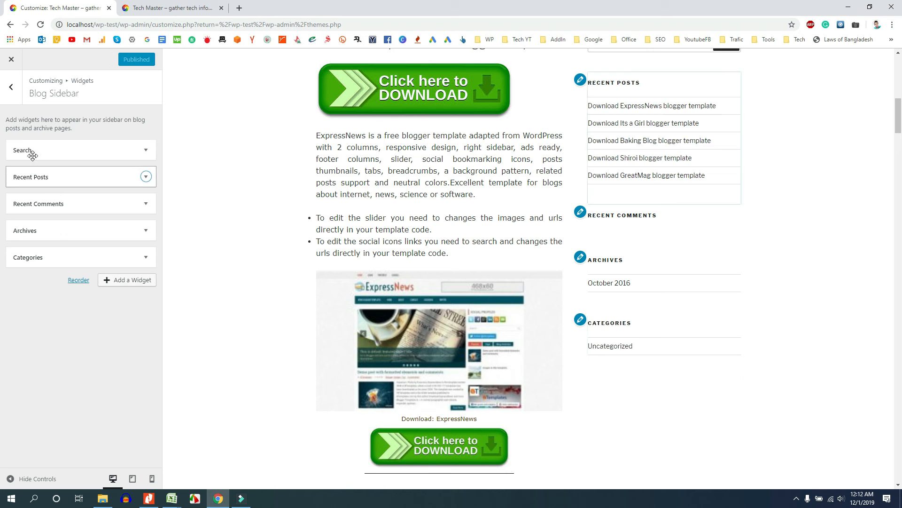
Step: Leave the Blog Sidebar and add a Calendar widget to the Footer 1 area
click(12, 88)
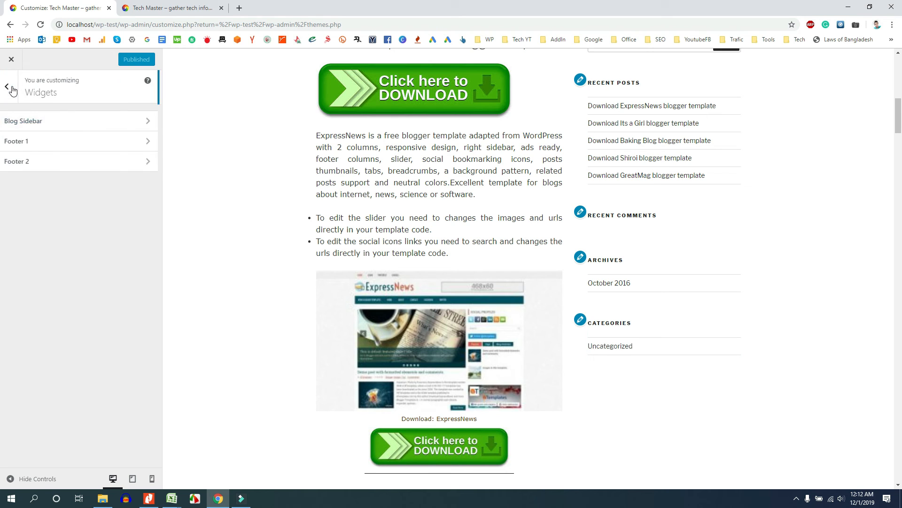
click(68, 143)
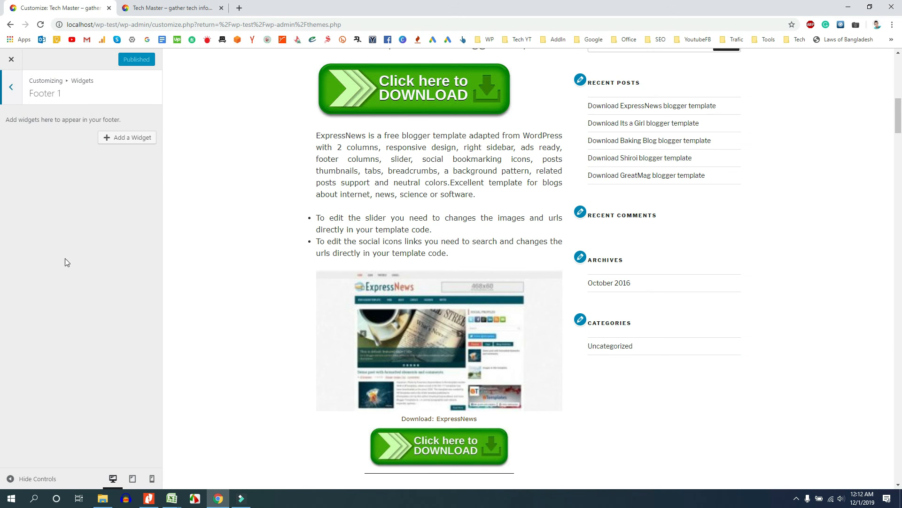
click(120, 138)
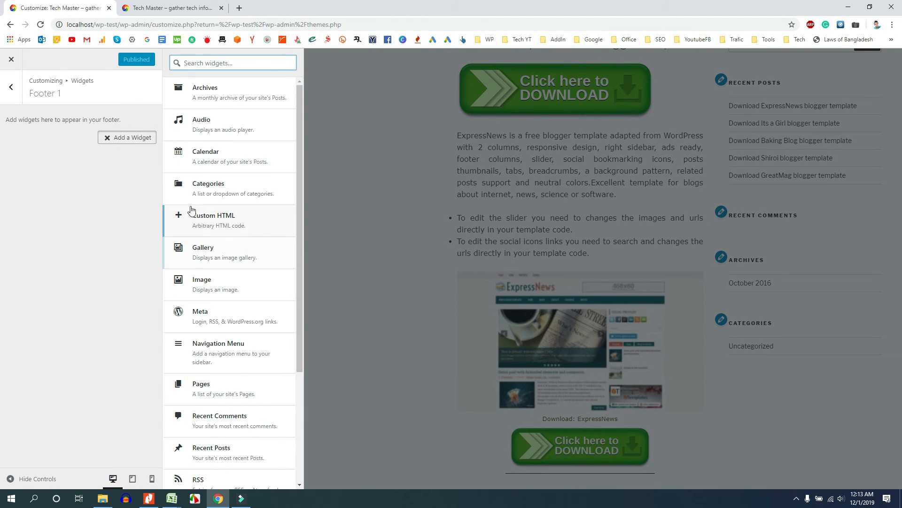
click(213, 160)
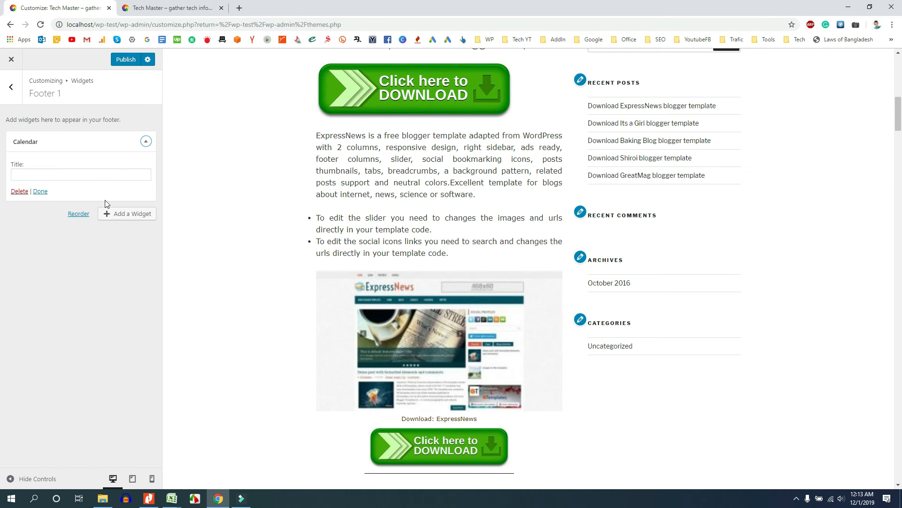
Step: Look through the available widgets and add an Archives widget below the Calendar in Footer 1
click(130, 218)
scroll(183, 242, down, 4)
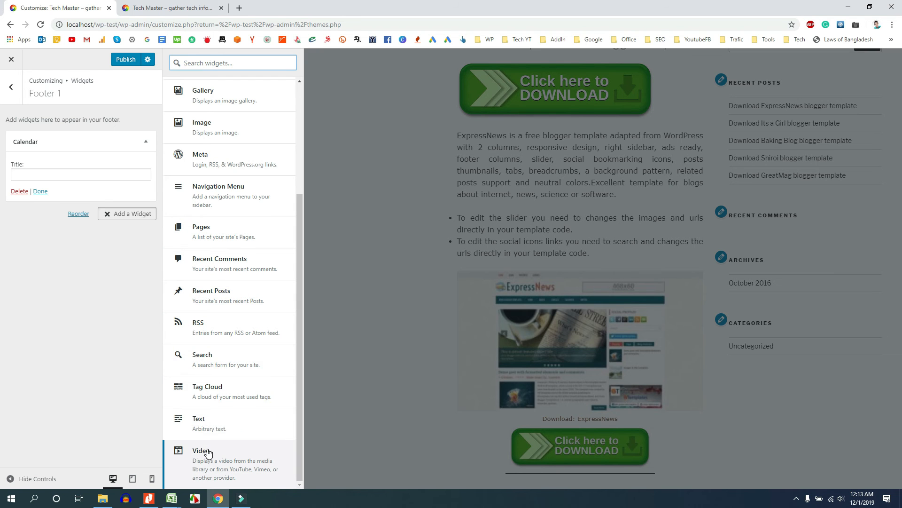
scroll(202, 453, up, 2)
scroll(207, 454, up, 2)
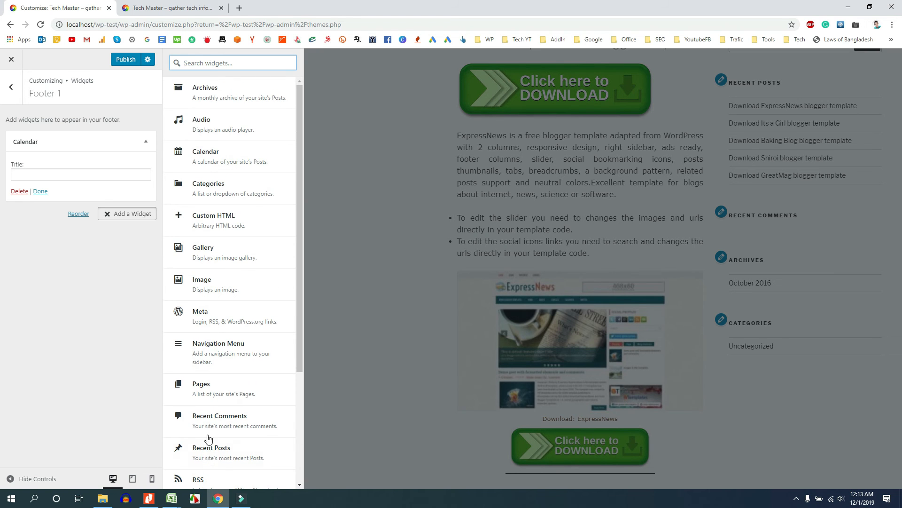
click(211, 98)
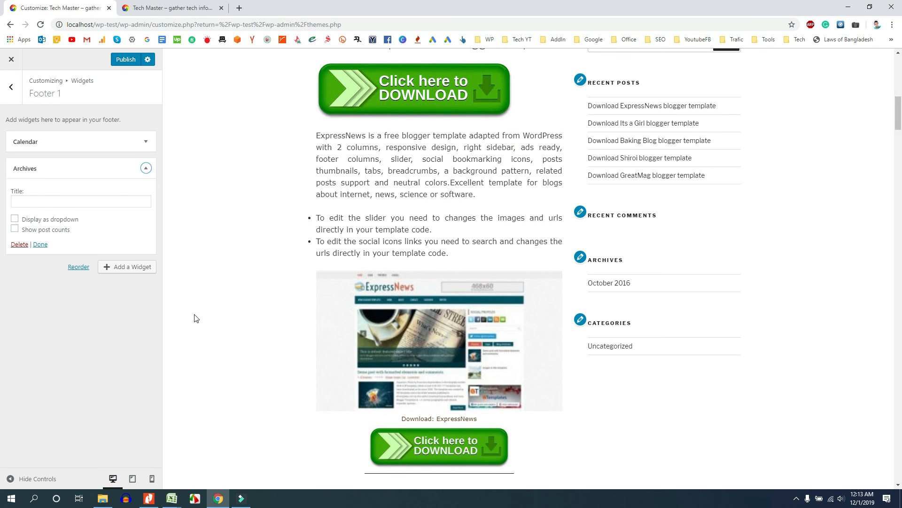
Step: Publish the Footer 1 widgets and reload the homepage to check its footer
click(122, 60)
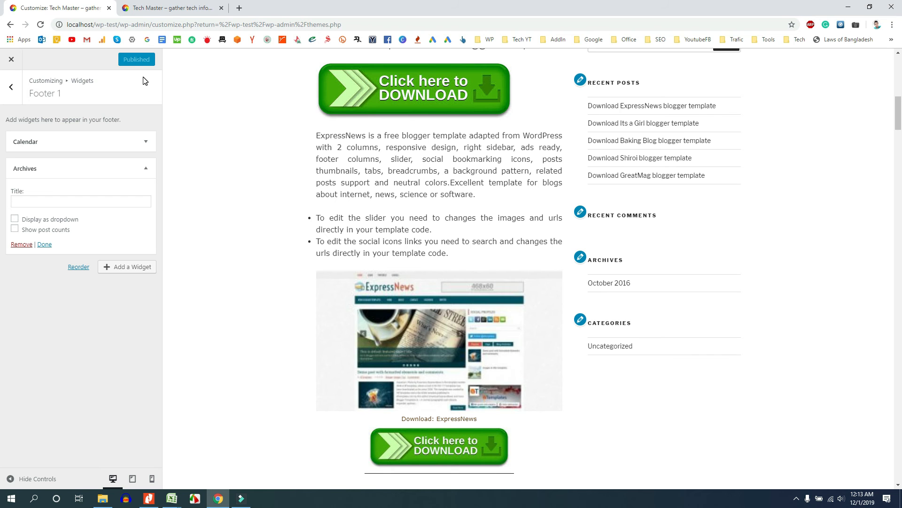
click(160, 8)
click(41, 24)
drag(898, 118, 901, 497)
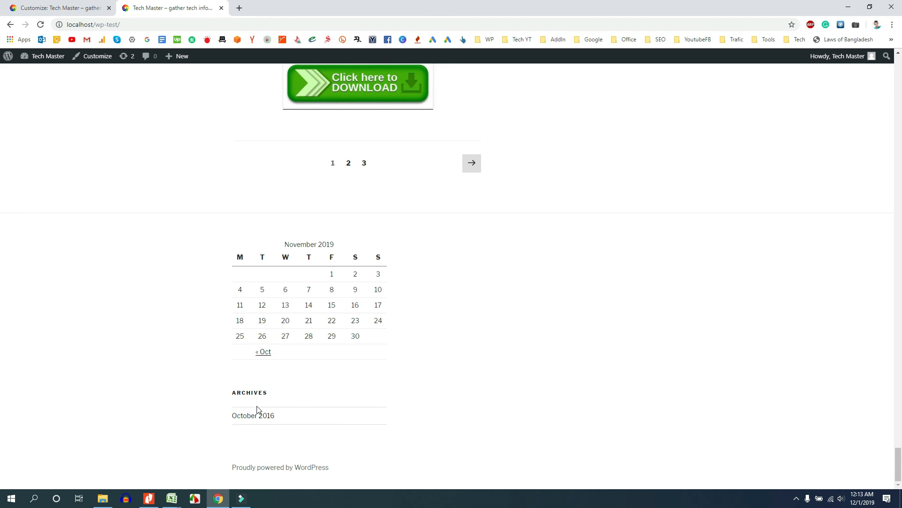
click(451, 239)
Step: Return to the customizer's widget areas and add a Recent Posts widget to Footer 2
click(52, 8)
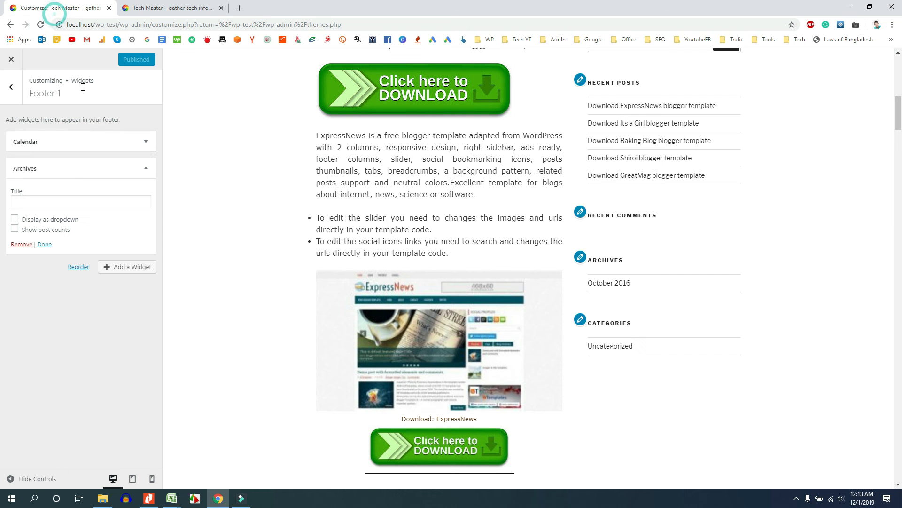
click(12, 87)
click(90, 163)
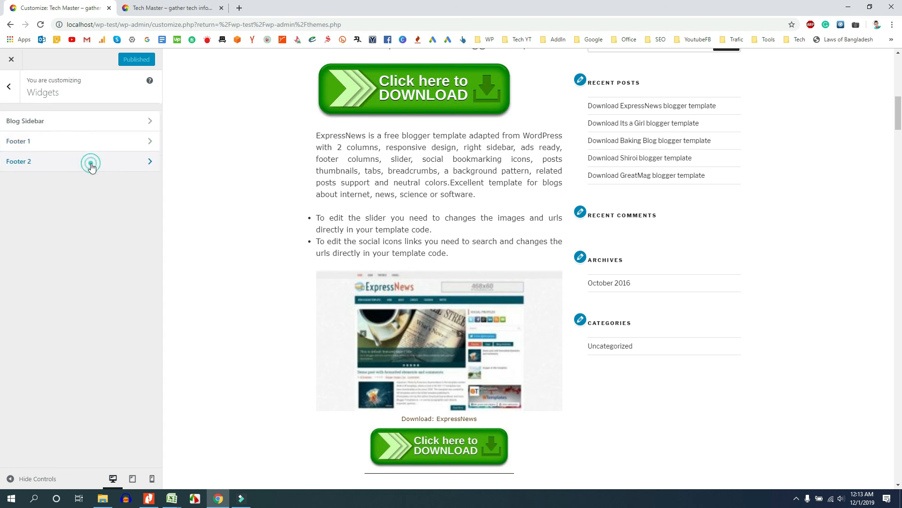
click(118, 138)
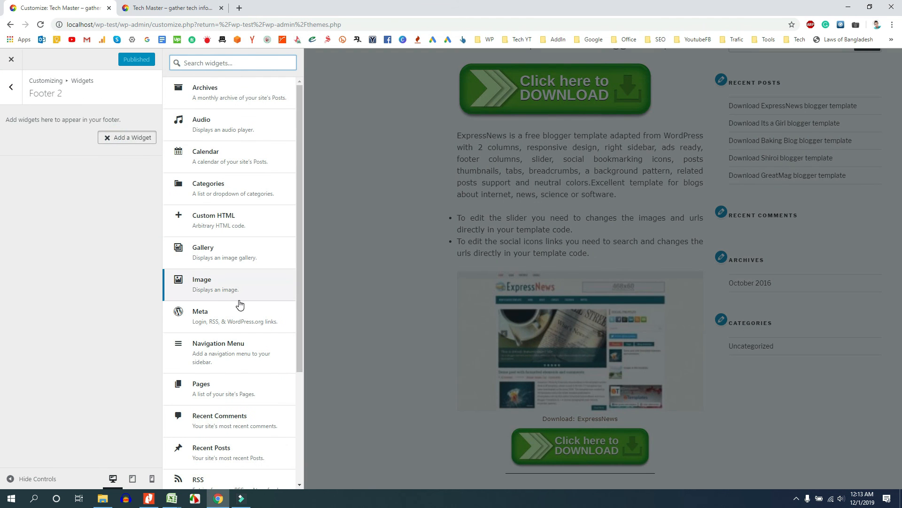
scroll(239, 304, down, 2)
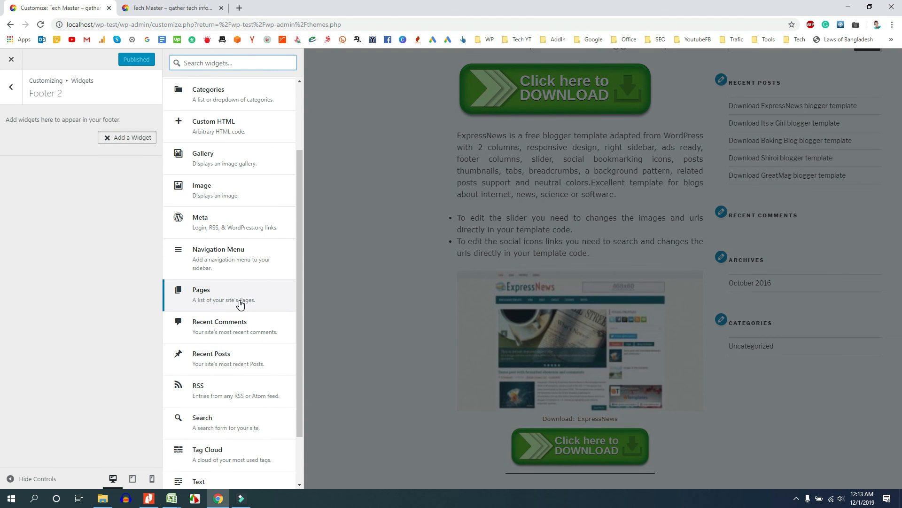
scroll(240, 305, down, 2)
click(227, 304)
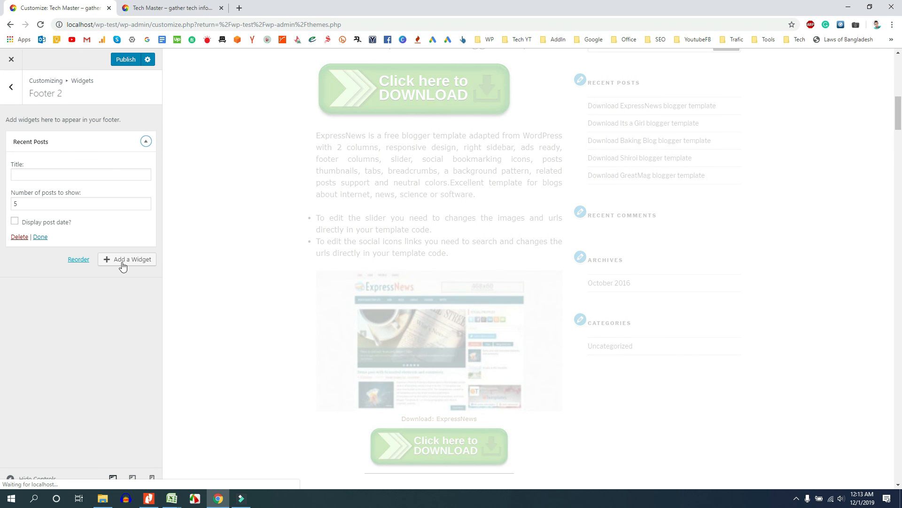
Step: Add a Recent Comments widget below Recent Posts in Footer 2 and publish the change
click(122, 259)
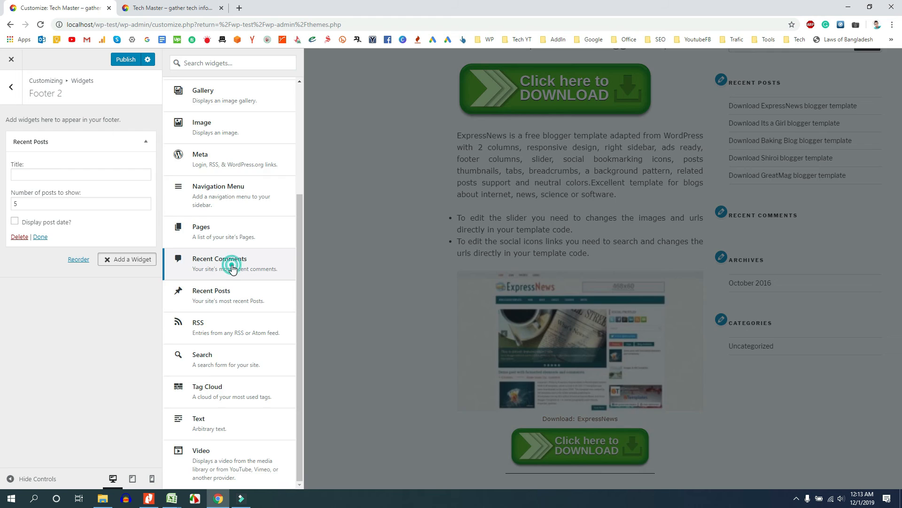
click(232, 264)
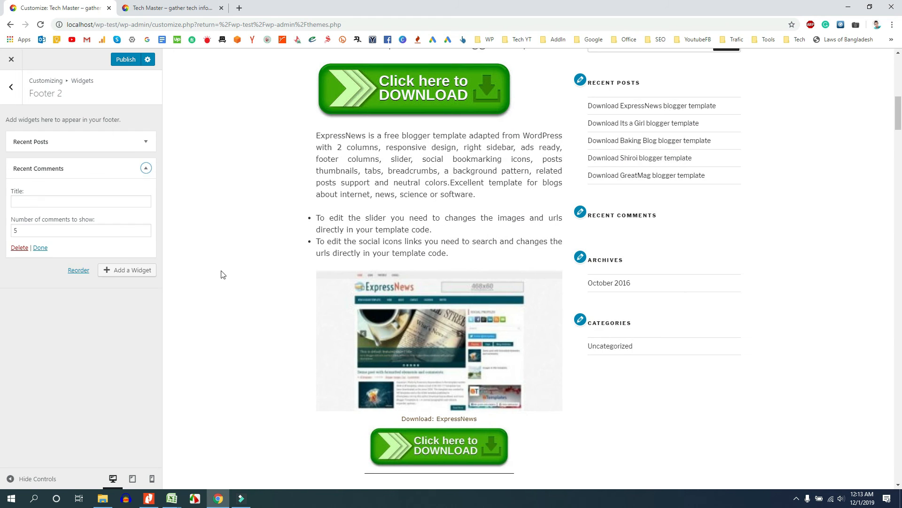
click(121, 61)
Step: Reload the homepage and check the Footer 2 widgets, including the Recent Comments heading
click(167, 10)
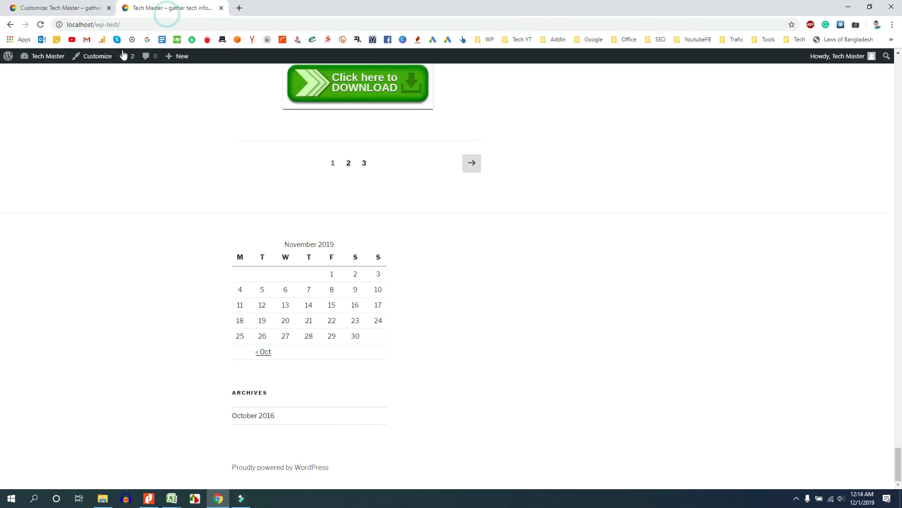
click(40, 24)
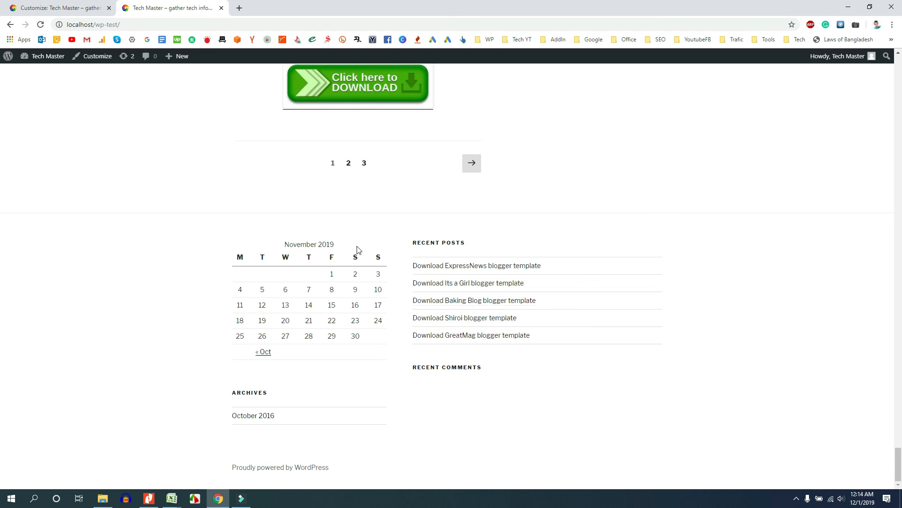
drag(476, 367, 405, 369)
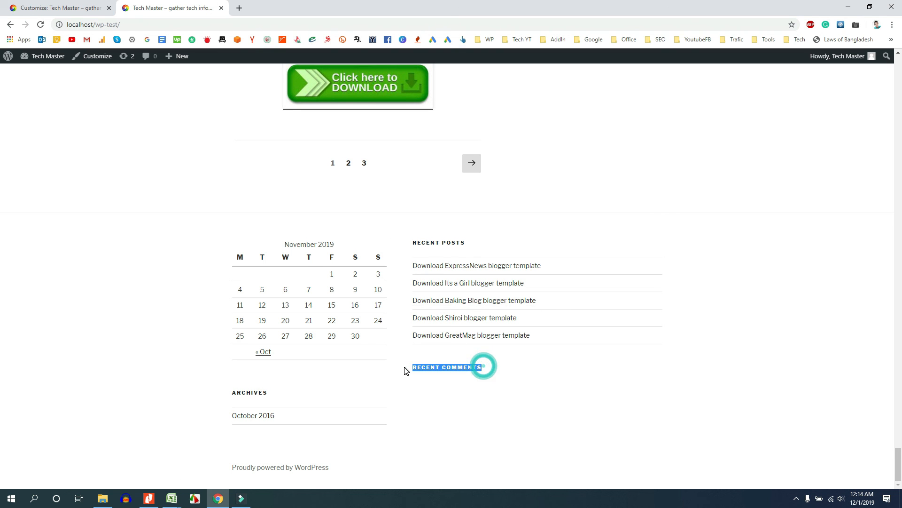
Step: Return to the customizer and look over the header and first post in the site preview
click(75, 14)
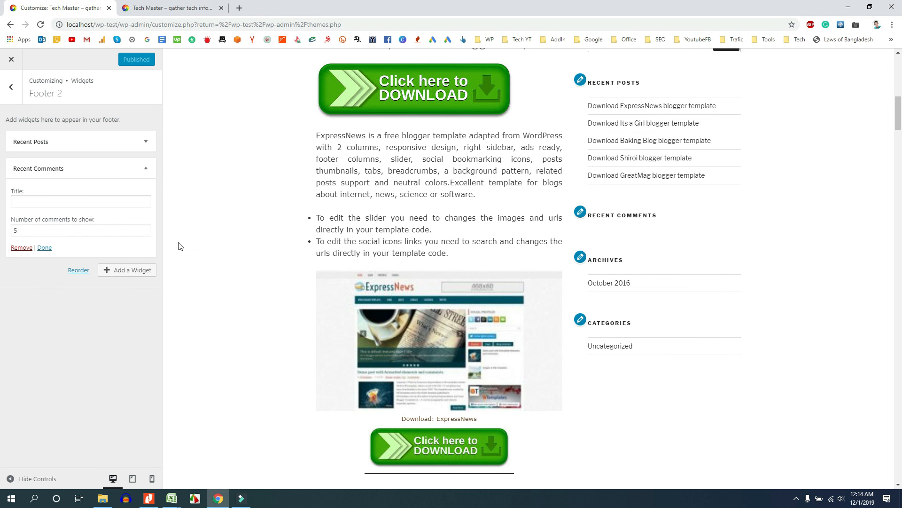
scroll(199, 221, up, 8)
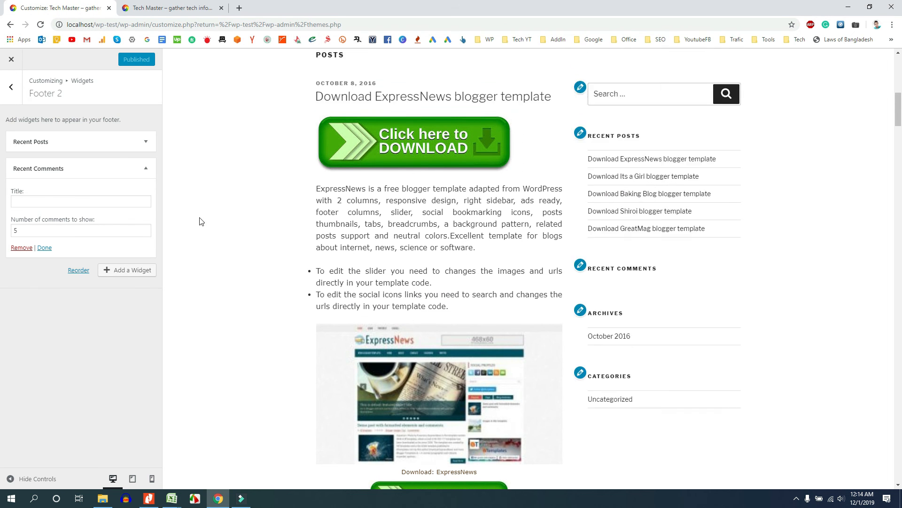
scroll(199, 221, up, 1)
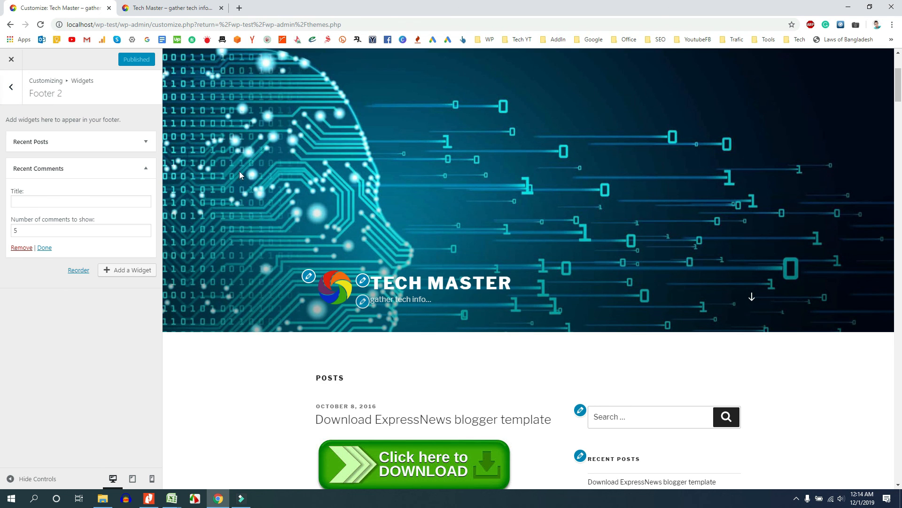
scroll(254, 183, down, 1)
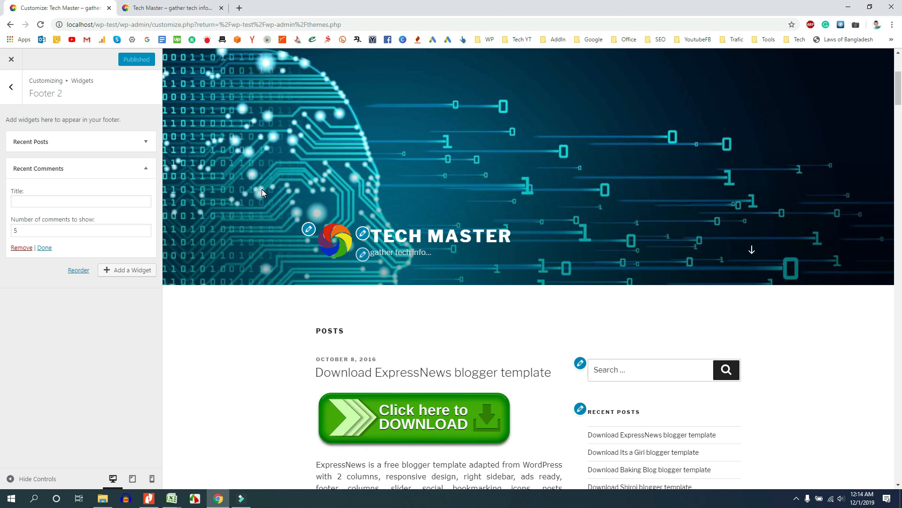